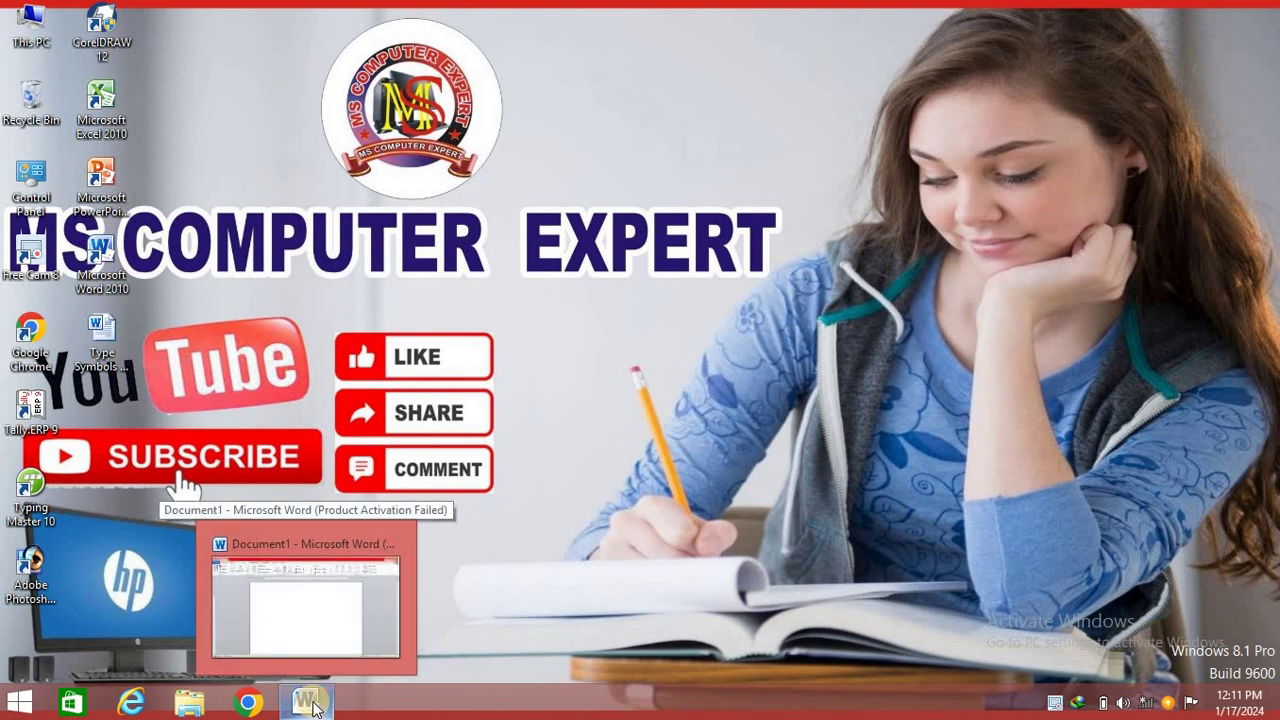
# Restore the blank Document1 Word window from the taskbar
pyautogui.click(312, 705)
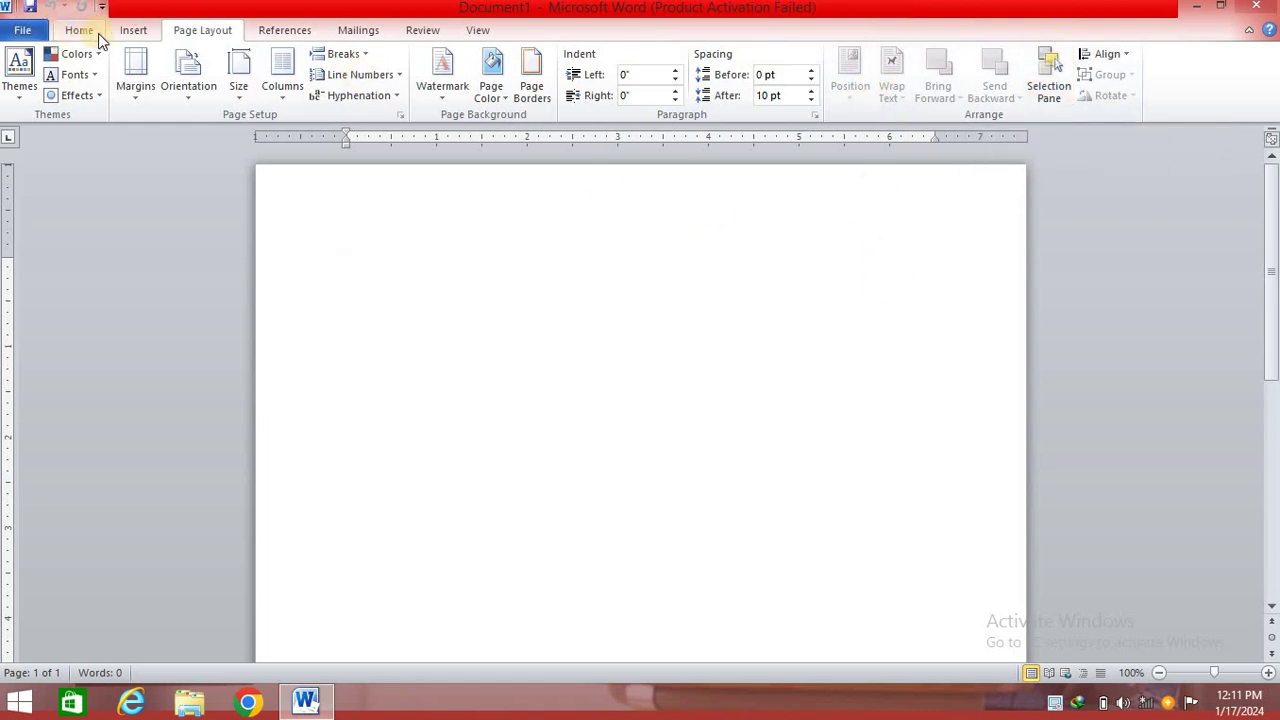
# Insert the 'images' emblem picture from the D:\sgit image folder onto the page
pyautogui.click(133, 31)
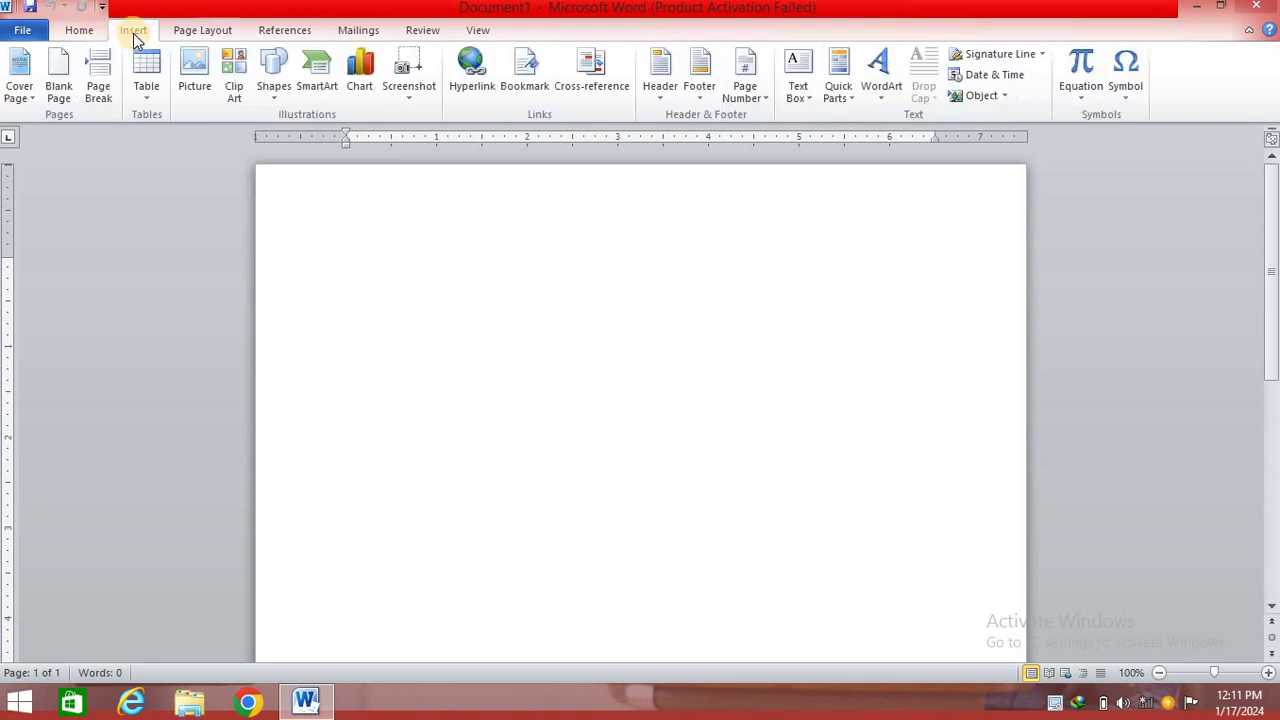
pyautogui.click(197, 72)
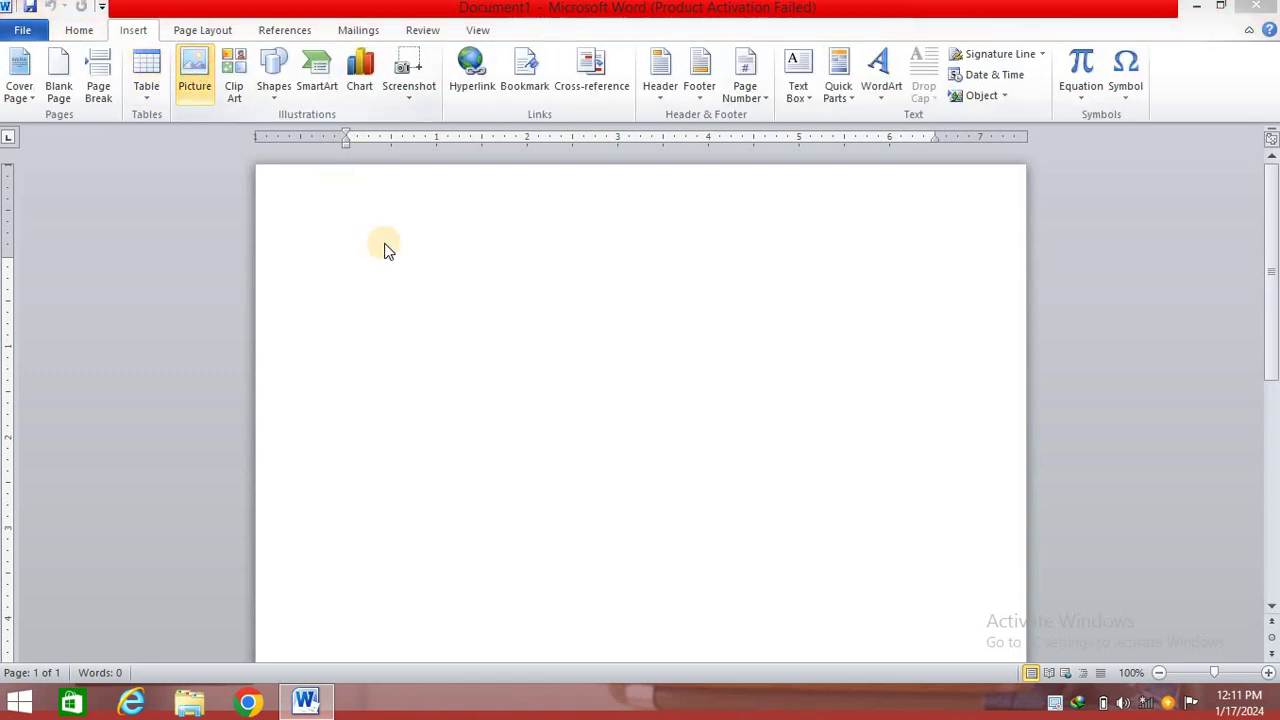
pyautogui.scroll(-2, 141, 190)
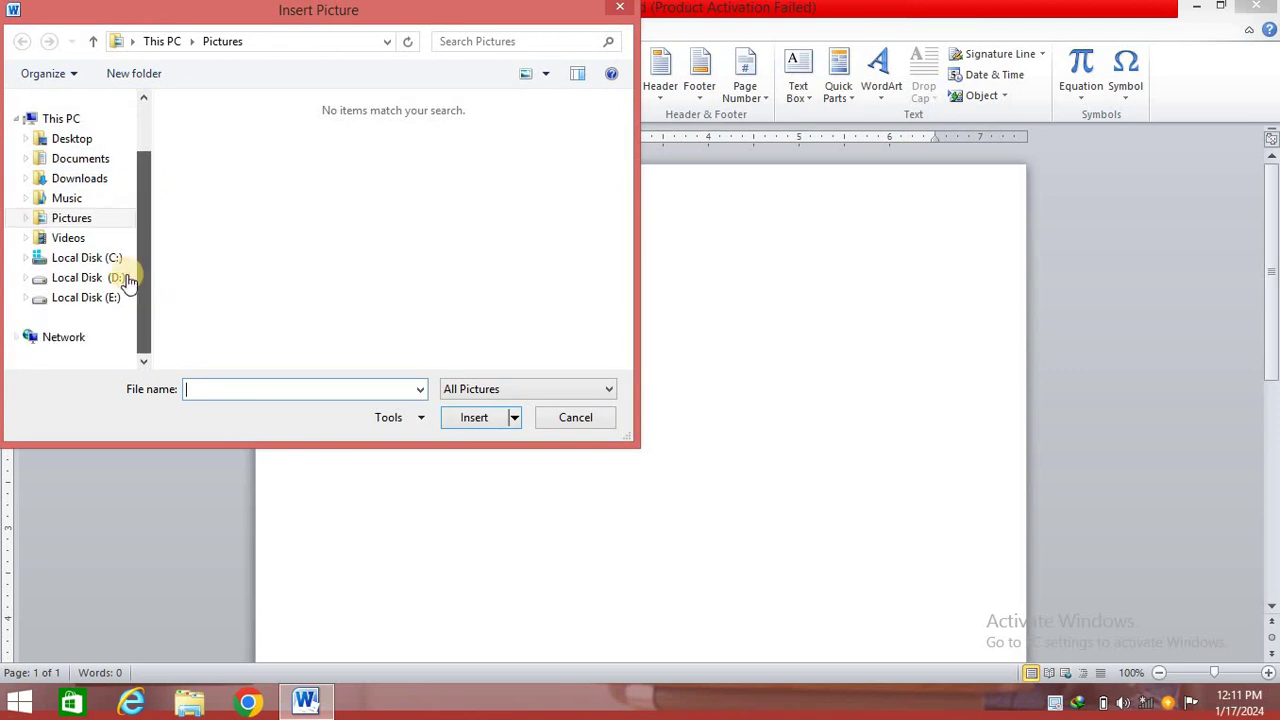
pyautogui.click(86, 277)
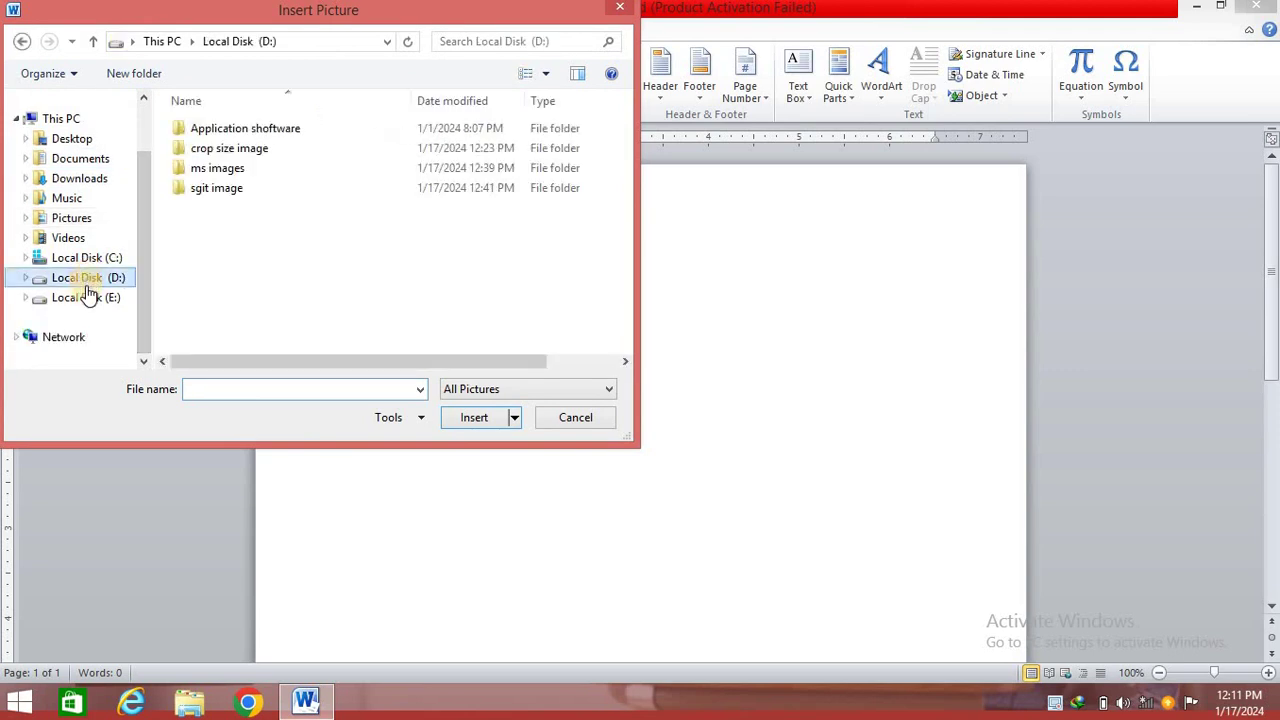
pyautogui.doubleClick(226, 188)
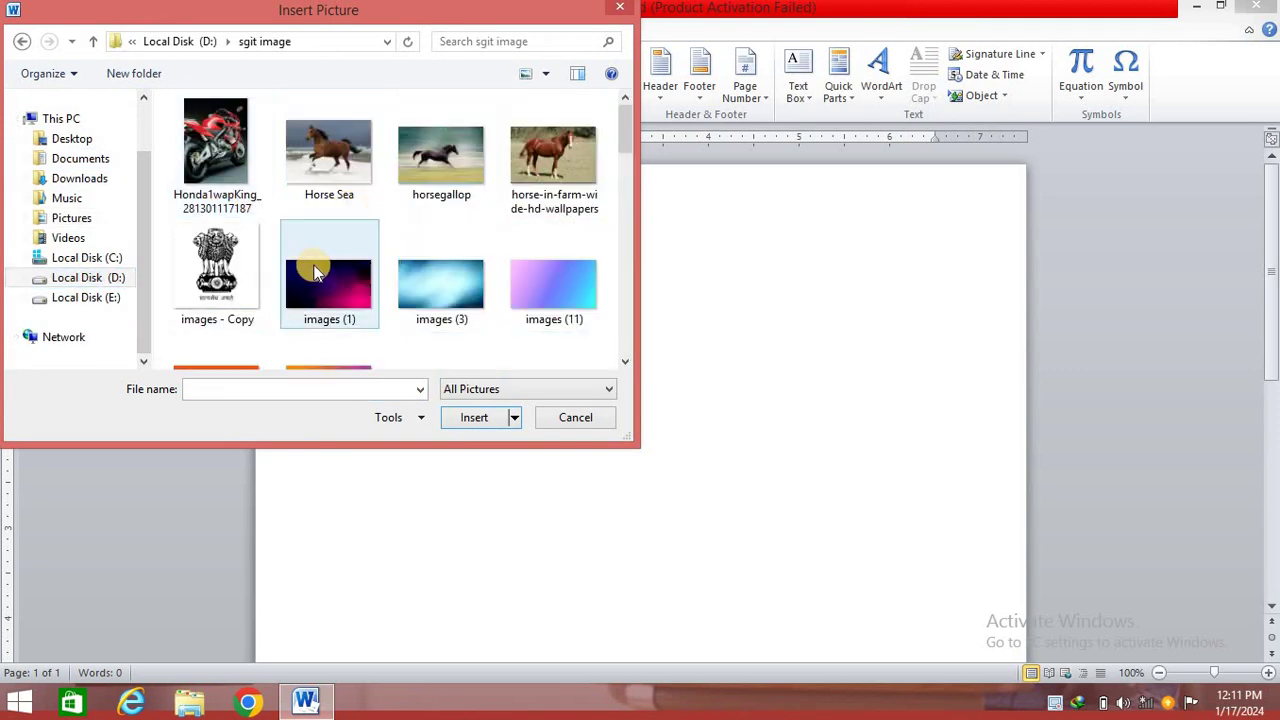
pyautogui.scroll(-2, 334, 249)
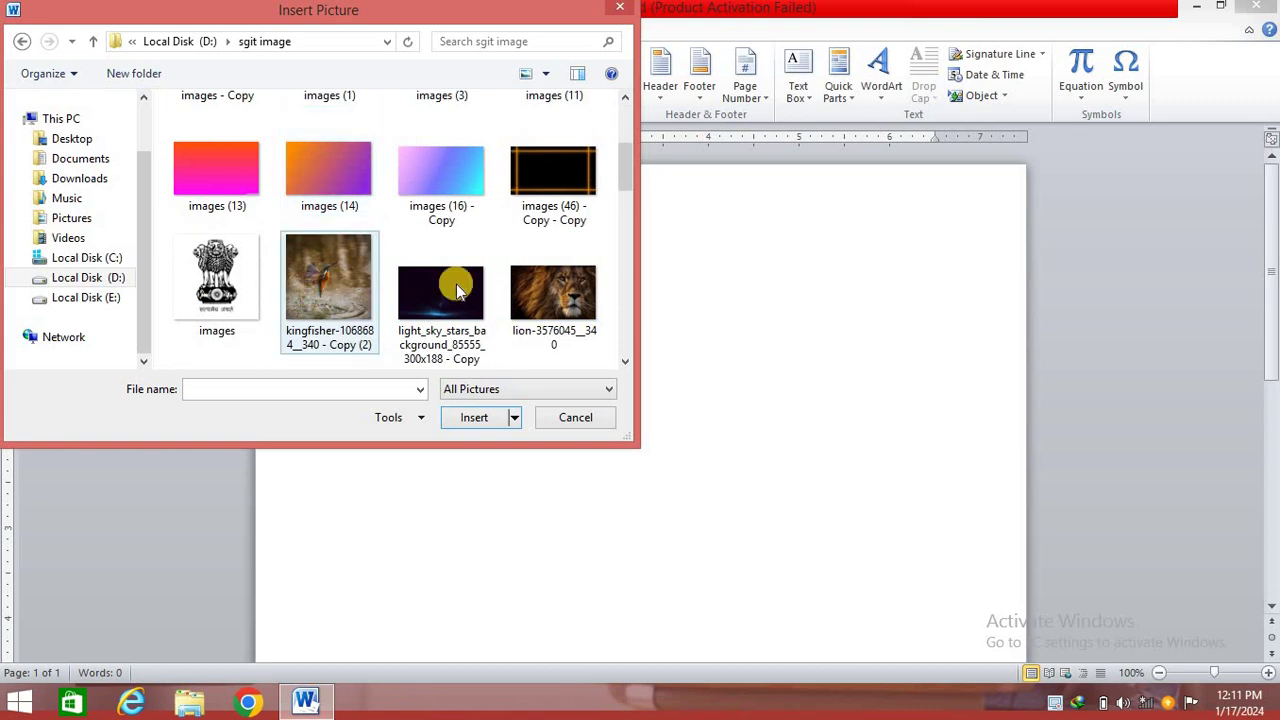
pyautogui.click(216, 275)
pyautogui.click(469, 415)
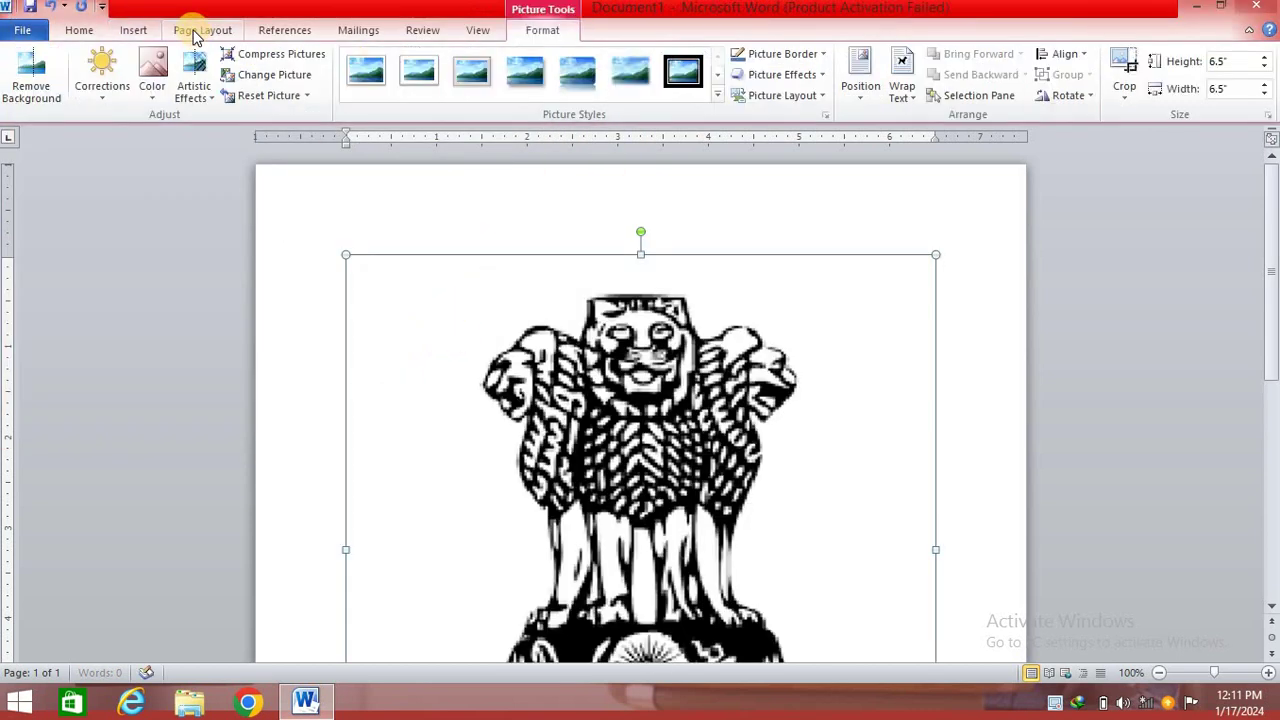
# Shrink the emblem picture by dragging its corner handle inward
pyautogui.click(200, 30)
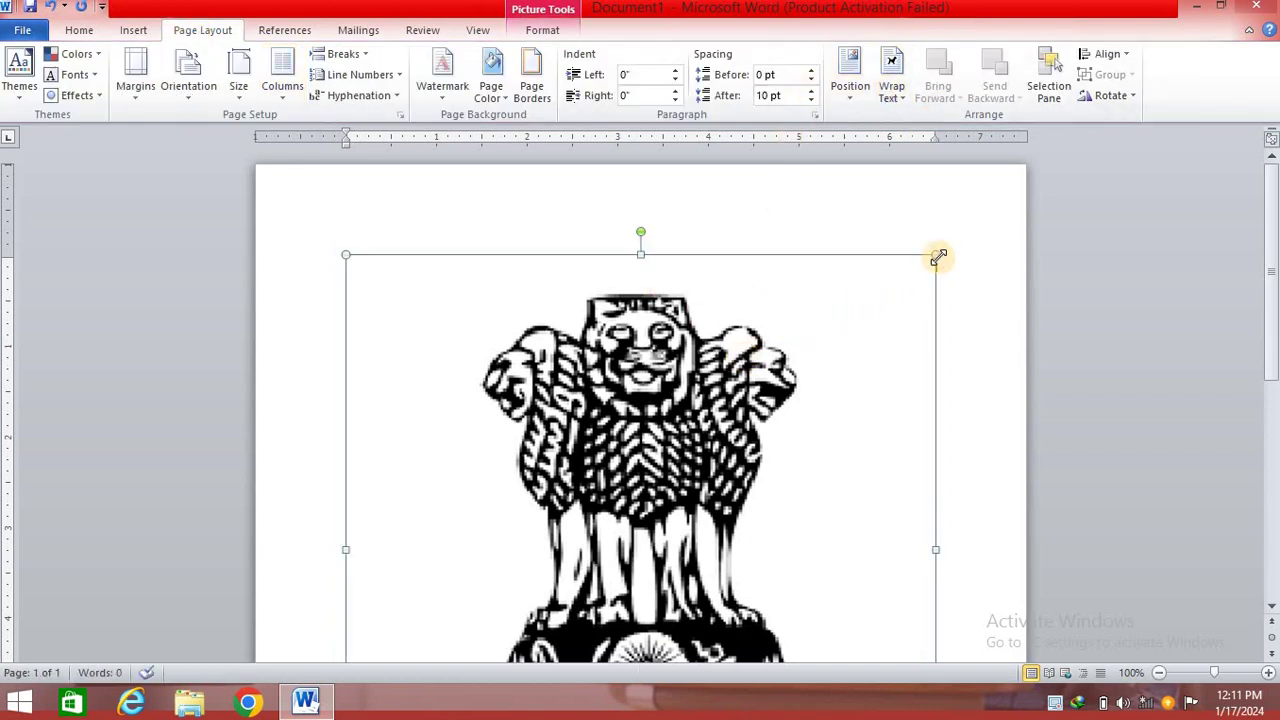
pyautogui.moveTo(938, 257); pyautogui.dragTo(706, 444)
pyautogui.click(872, 437)
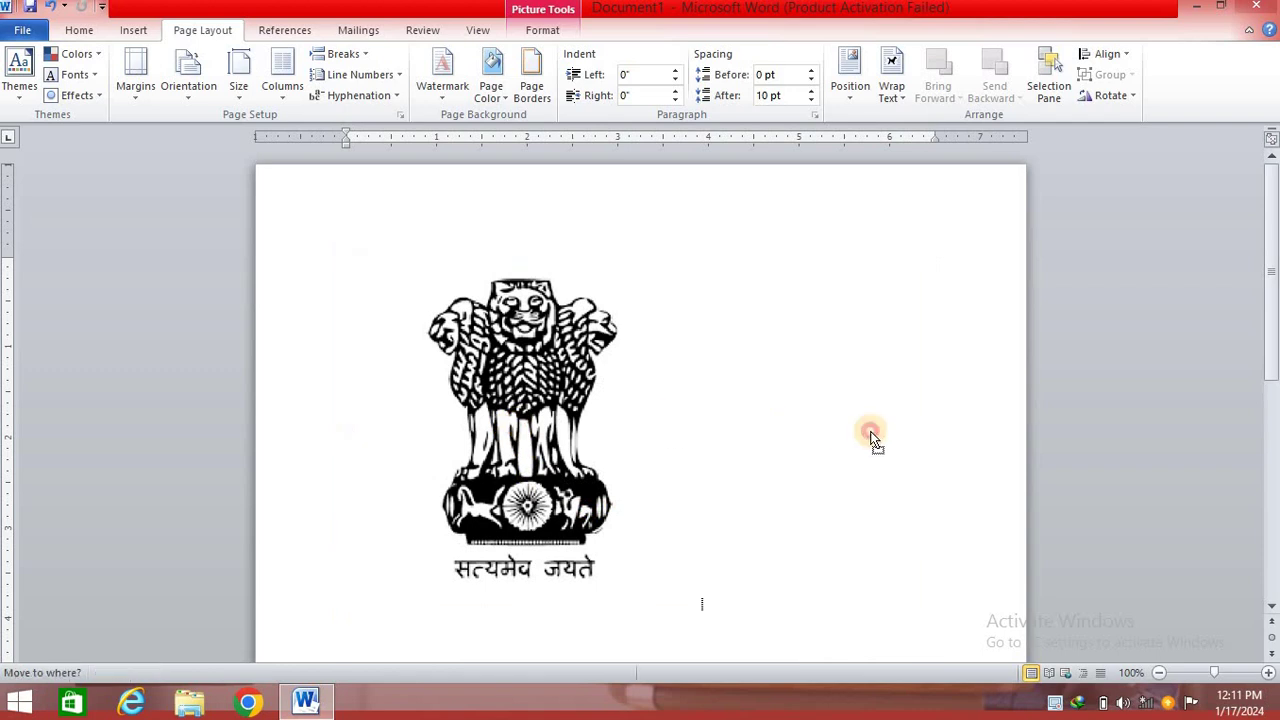
pyautogui.click(571, 414)
pyautogui.click(723, 420)
pyautogui.click(580, 409)
pyautogui.click(511, 395)
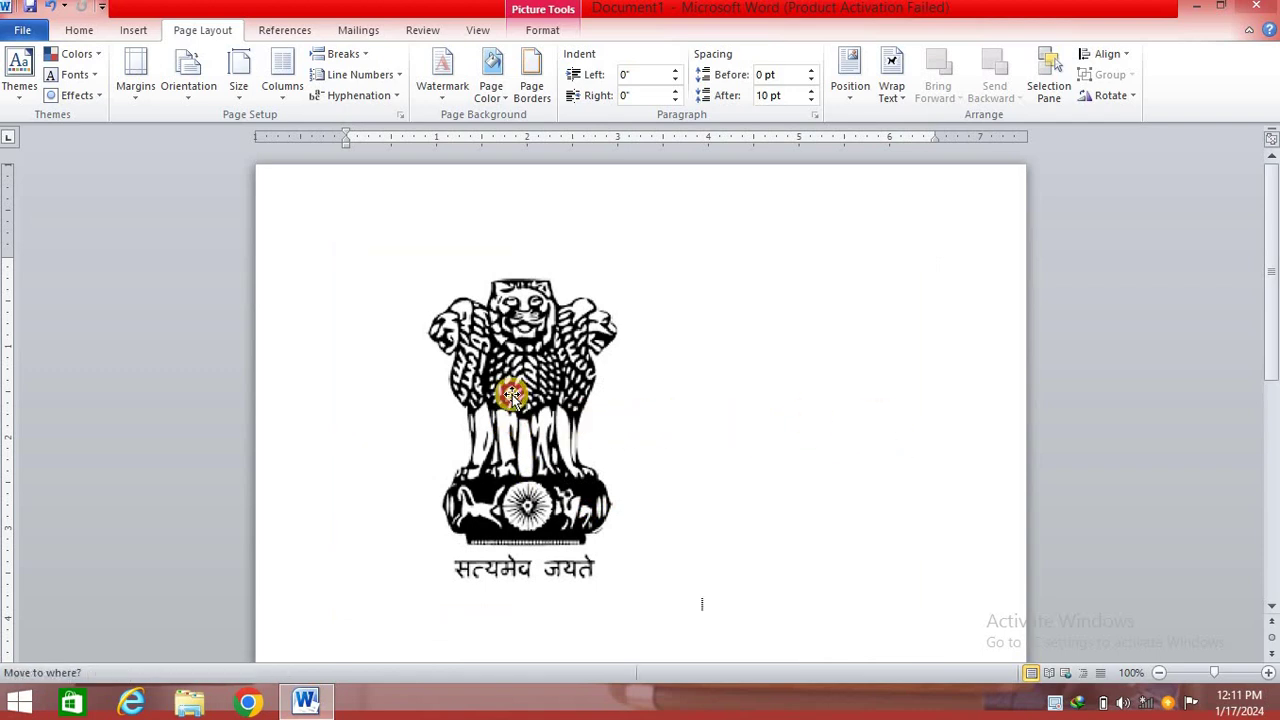
# Set the emblem's text wrapping to Behind Text and drag it around the page
pyautogui.click(891, 78)
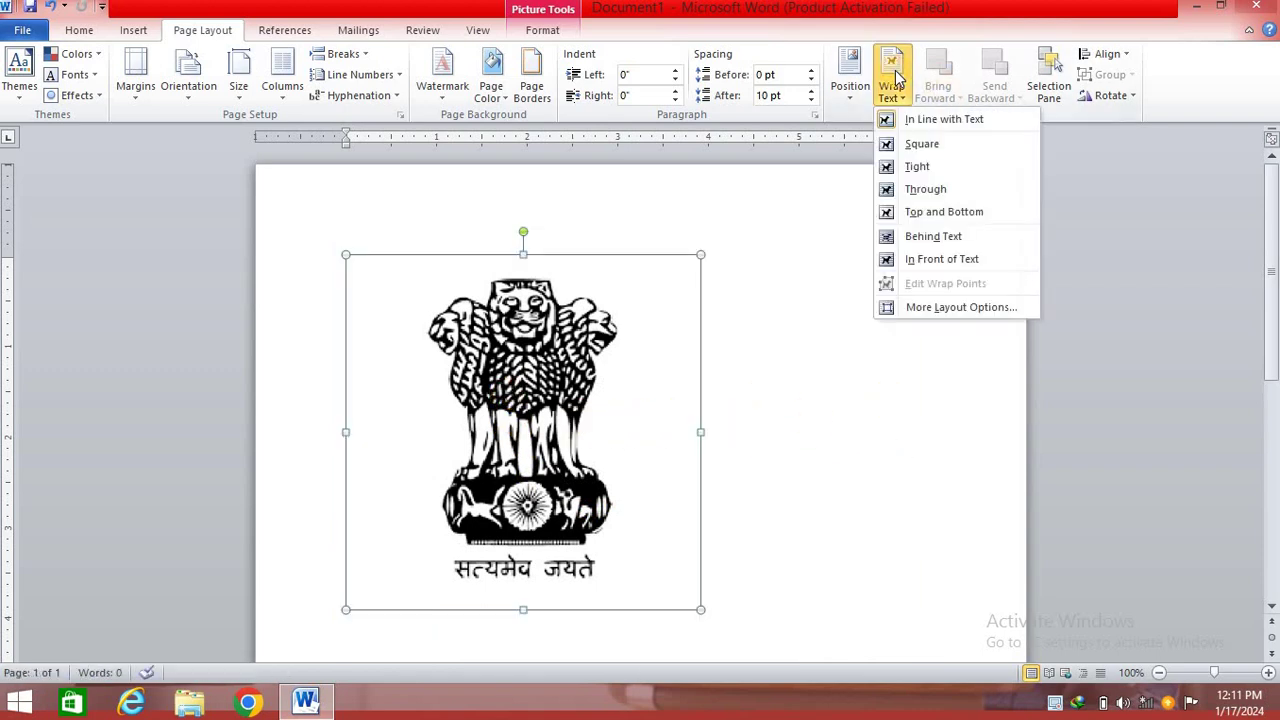
pyautogui.click(933, 236)
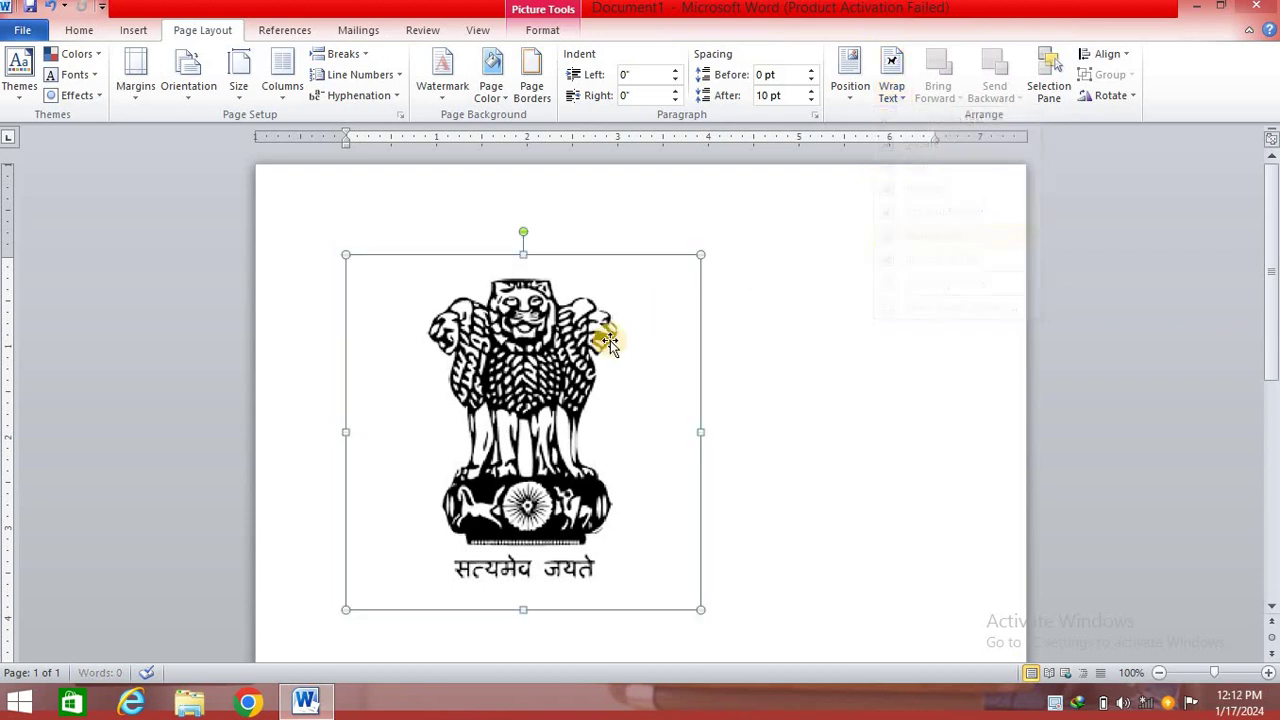
pyautogui.moveTo(608, 340); pyautogui.dragTo(952, 326)
pyautogui.moveTo(894, 366); pyautogui.dragTo(486, 334)
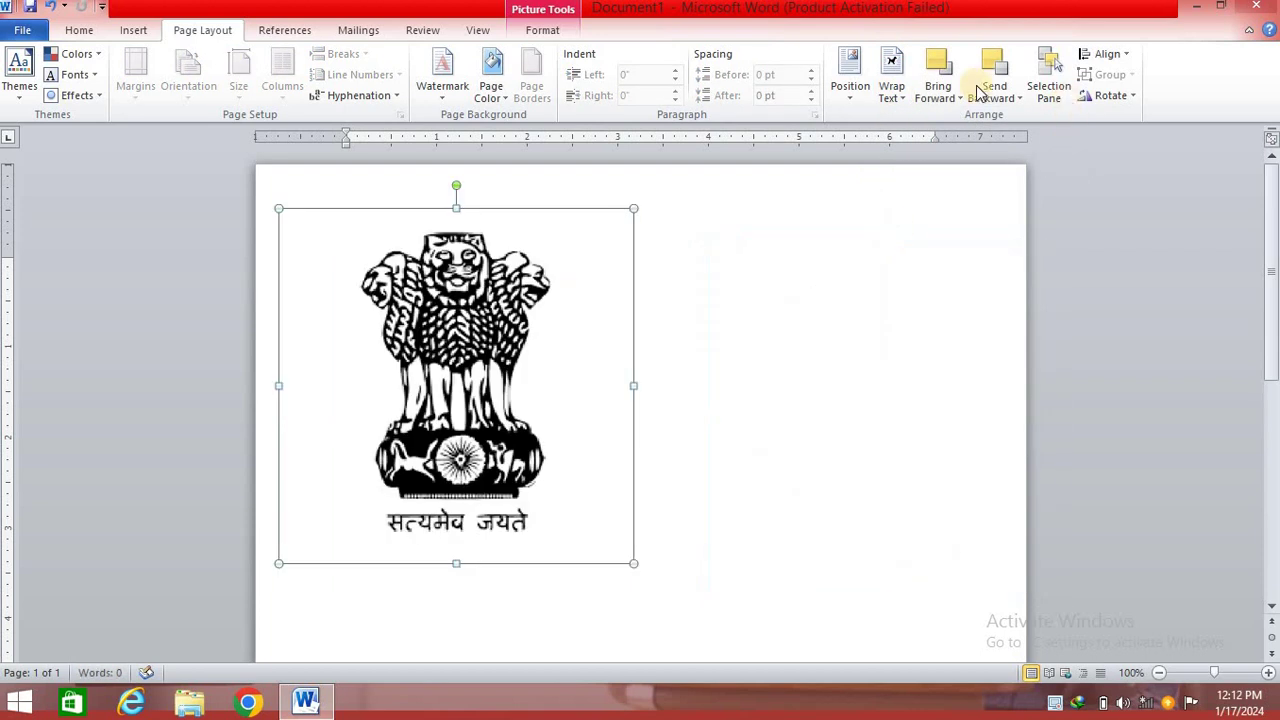
# Switch the emblem to In Front of Text and move it to the page's right side
pyautogui.click(891, 80)
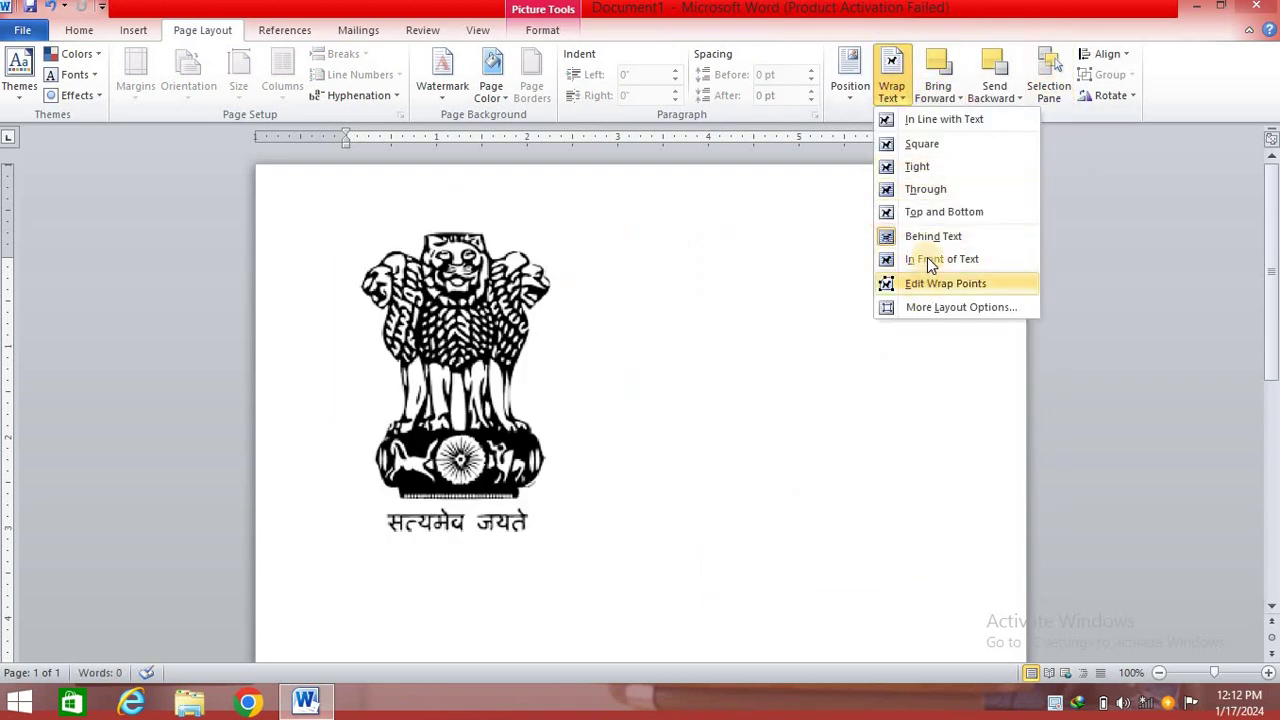
pyautogui.click(930, 260)
pyautogui.moveTo(451, 300)
pyautogui.mouseDown()
pyautogui.moveTo(464, 385)
pyautogui.moveTo(357, 365)
pyautogui.mouseUp()
pyautogui.click(848, 80)
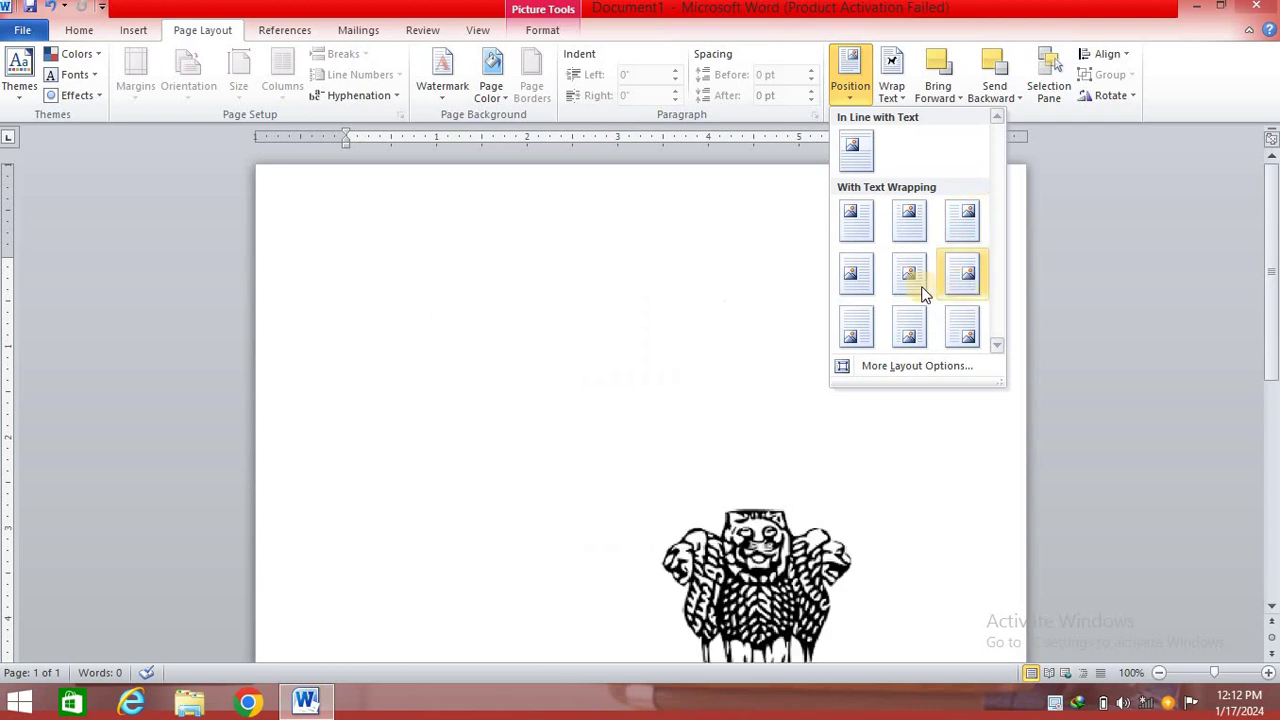
pyautogui.click(746, 372)
pyautogui.click(746, 372)
pyautogui.moveTo(490, 343); pyautogui.dragTo(851, 363)
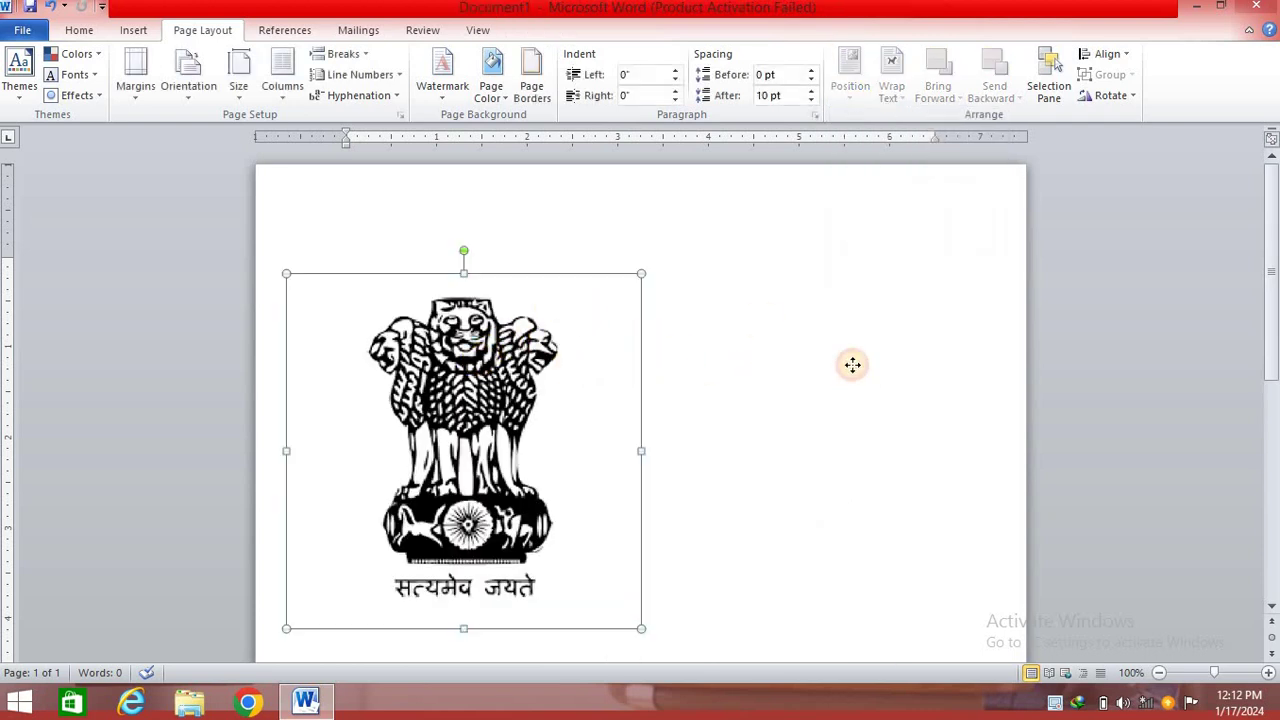
pyautogui.click(363, 280)
pyautogui.write('=rand()')
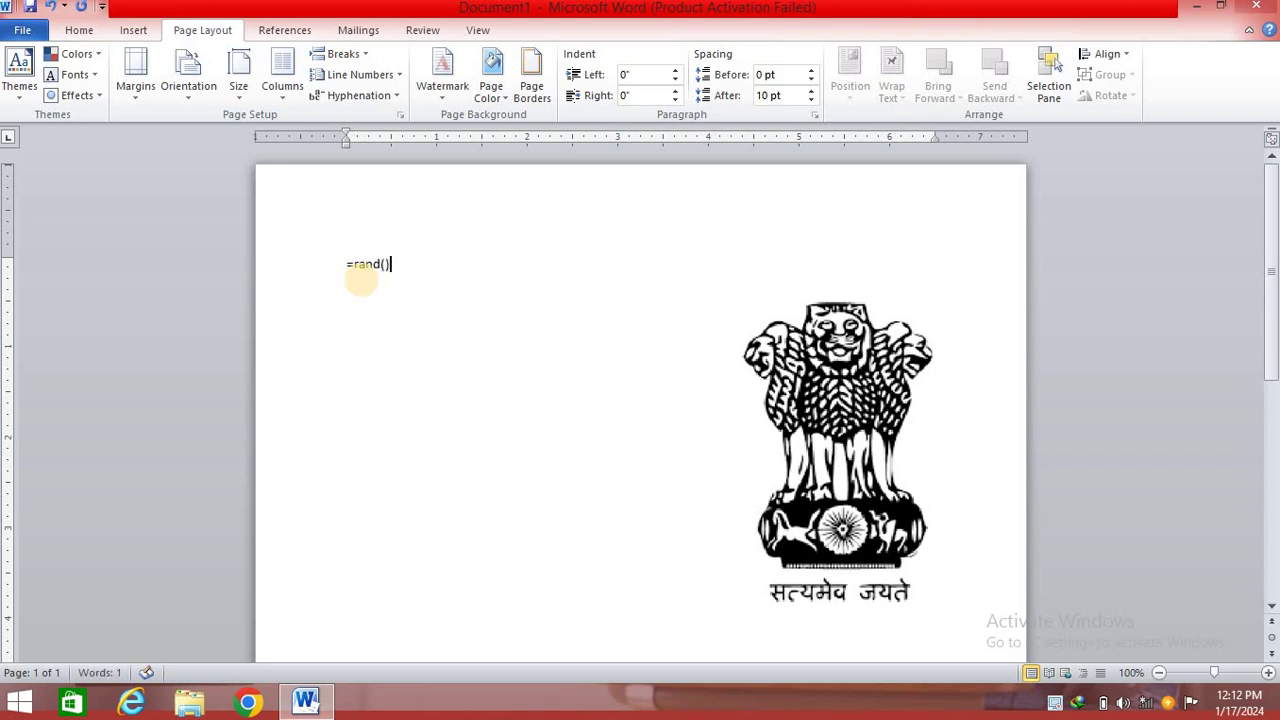
pyautogui.press('Return')
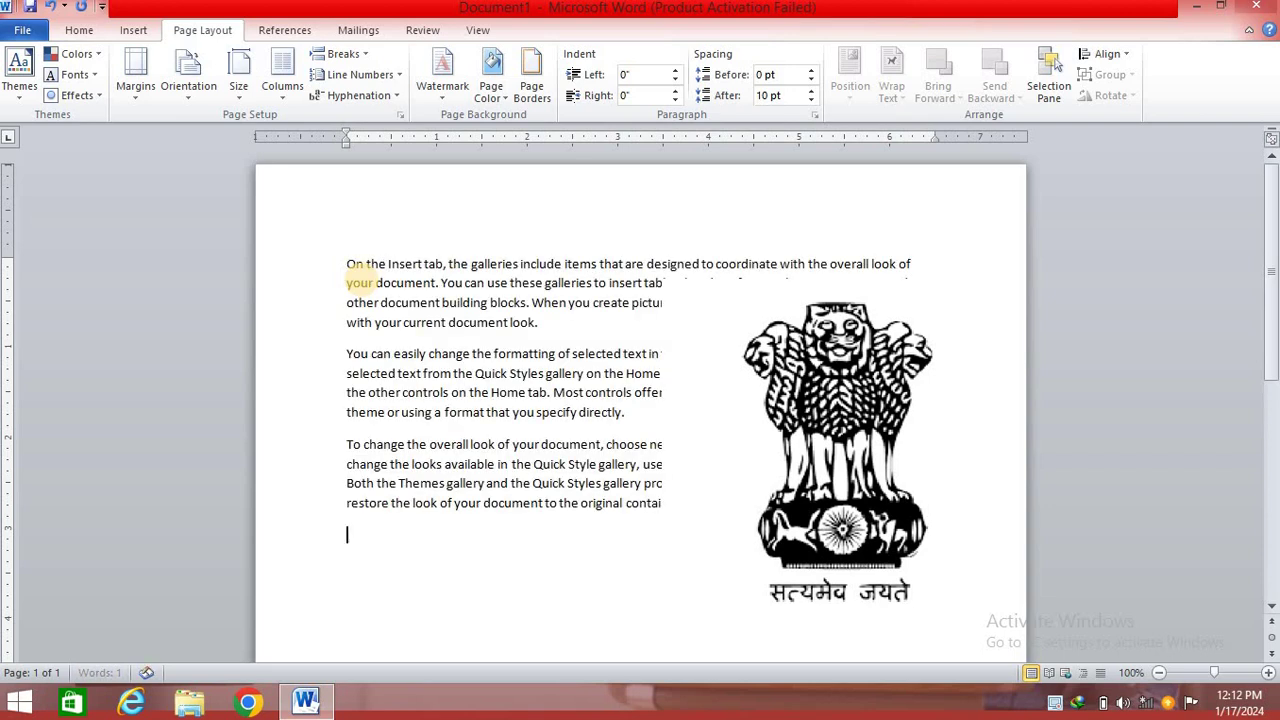
pyautogui.click(815, 370)
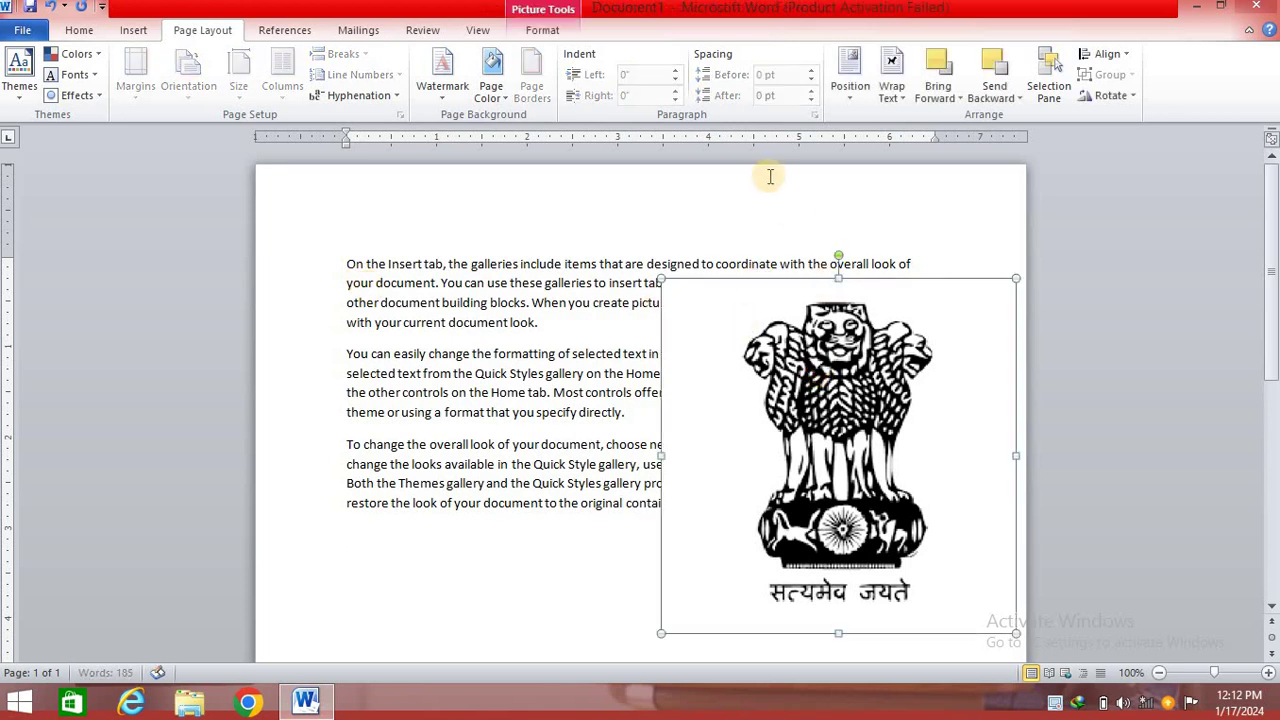
pyautogui.click(847, 100)
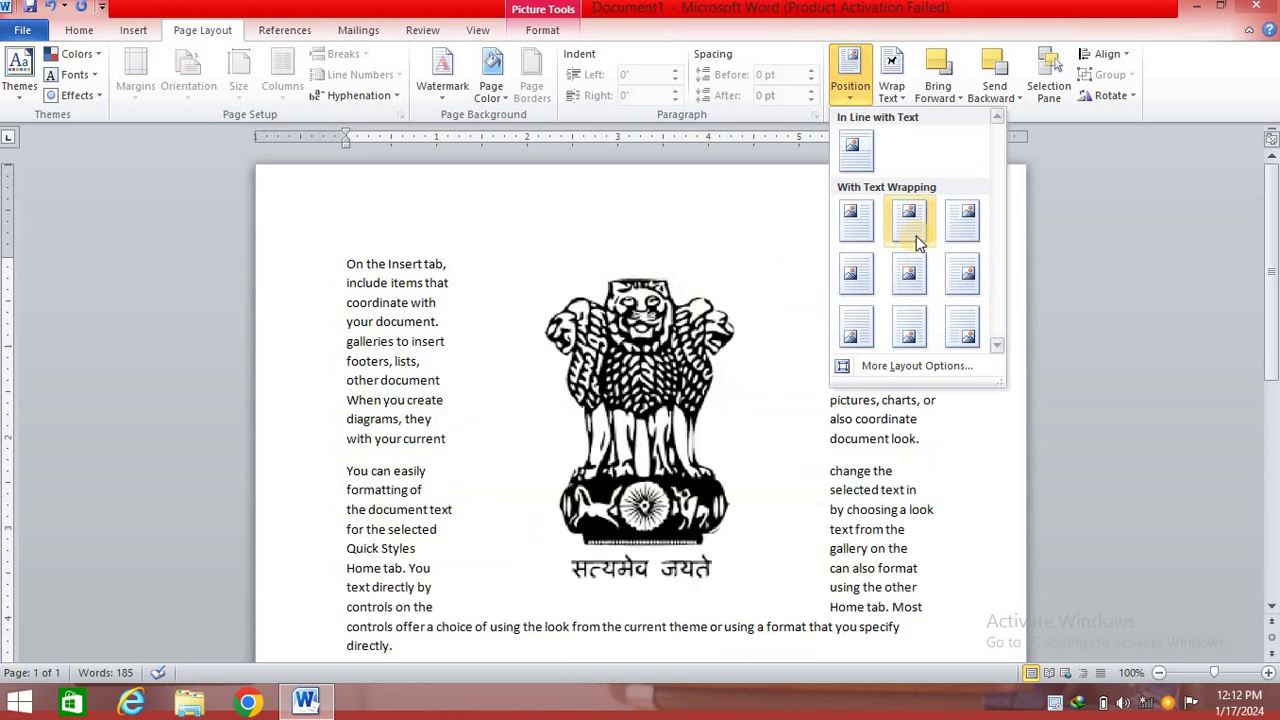
pyautogui.click(858, 232)
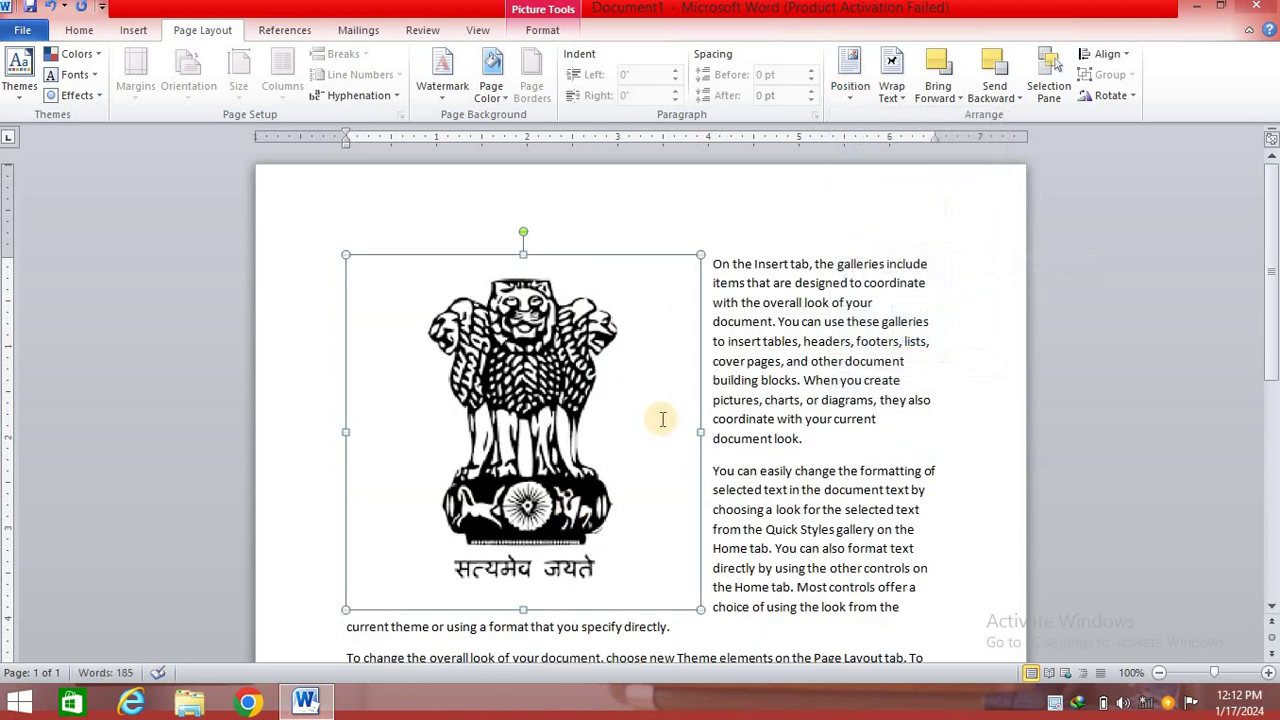
pyautogui.scroll(-5, 660, 420)
pyautogui.scroll(3, 660, 424)
pyautogui.scroll(2, 657, 423)
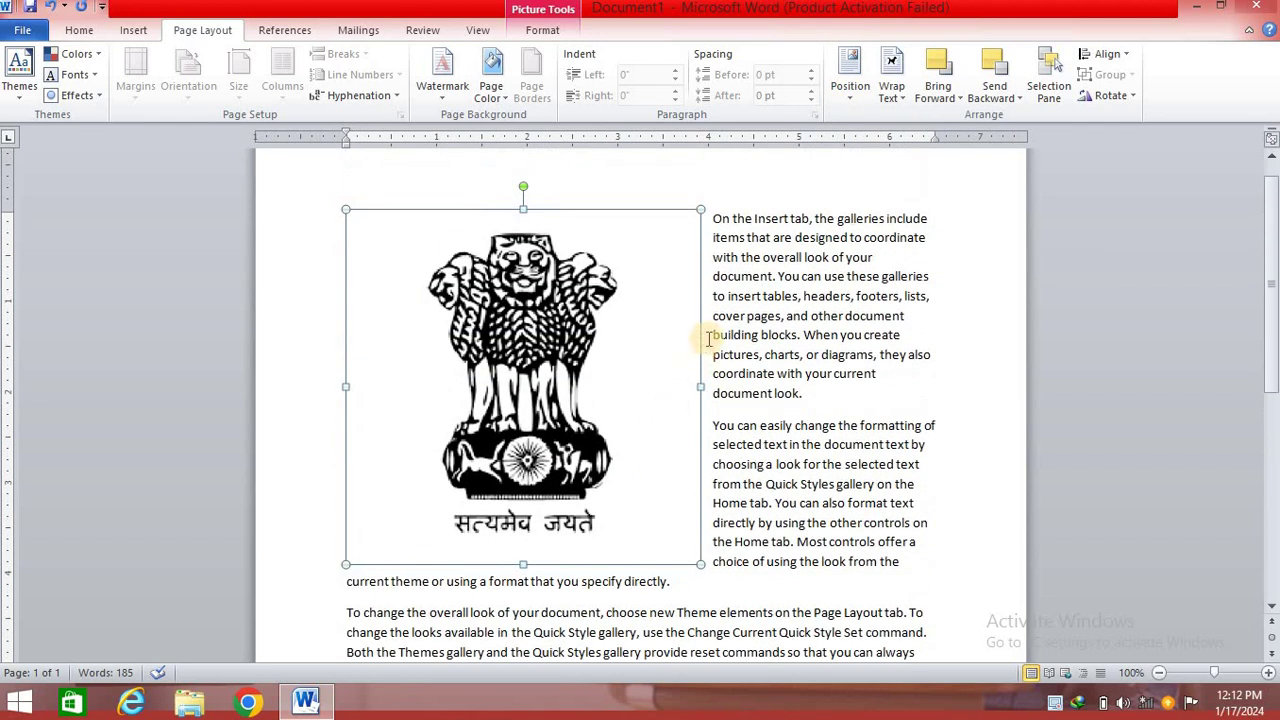
pyautogui.click(948, 93)
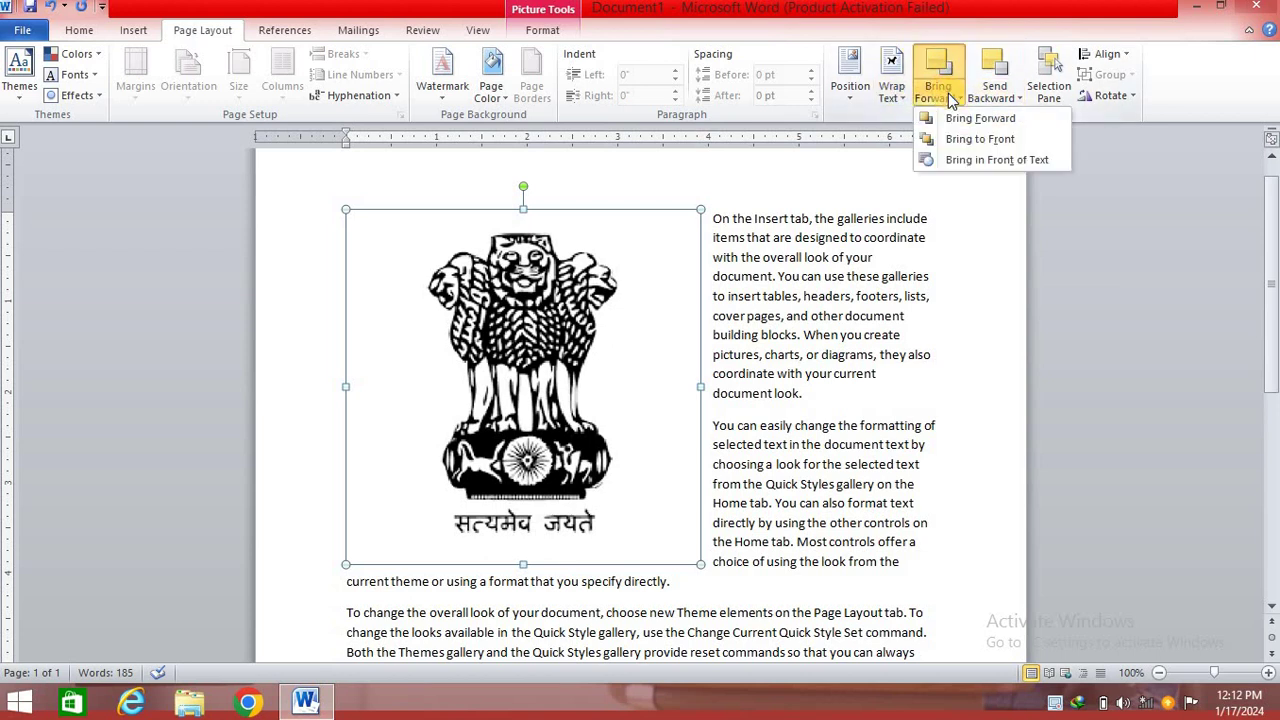
pyautogui.click(978, 139)
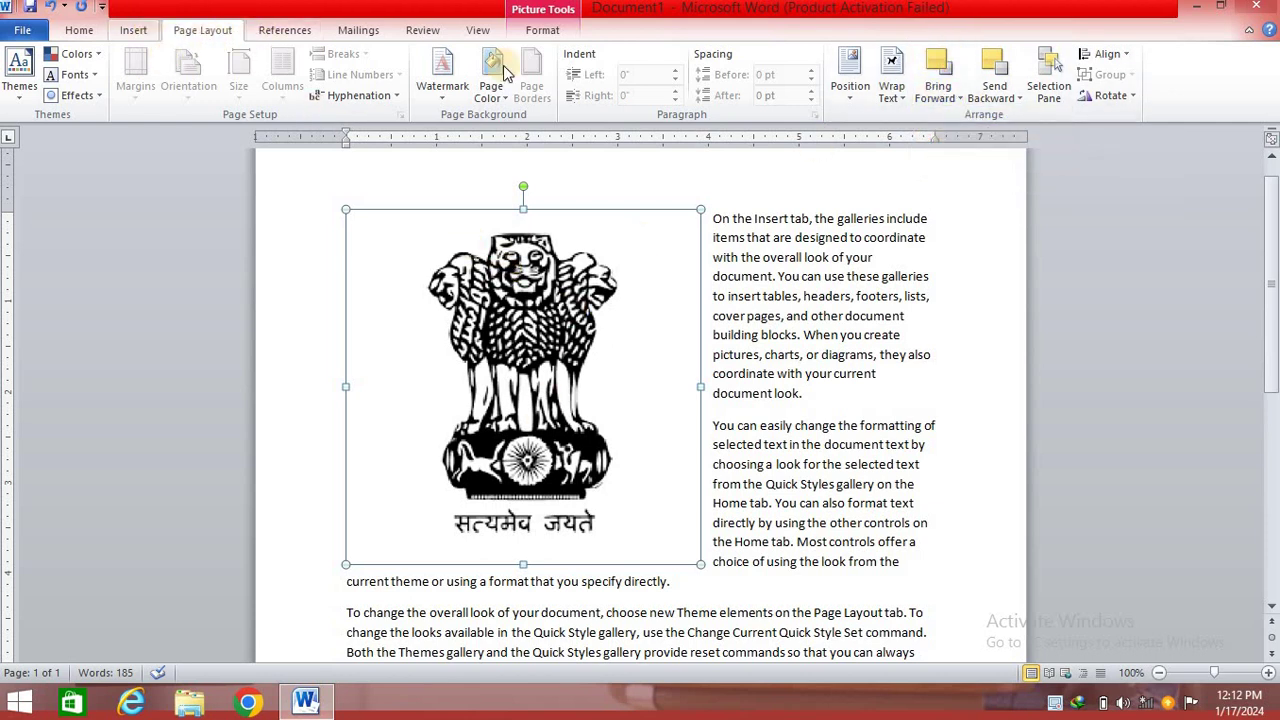
pyautogui.scroll(1, 505, 72)
# Add orange-style WordArt reading 'fgvfdgfgfgfdgfdg', colour it red, and drag it onto the emblem's middle
pyautogui.click(881, 72)
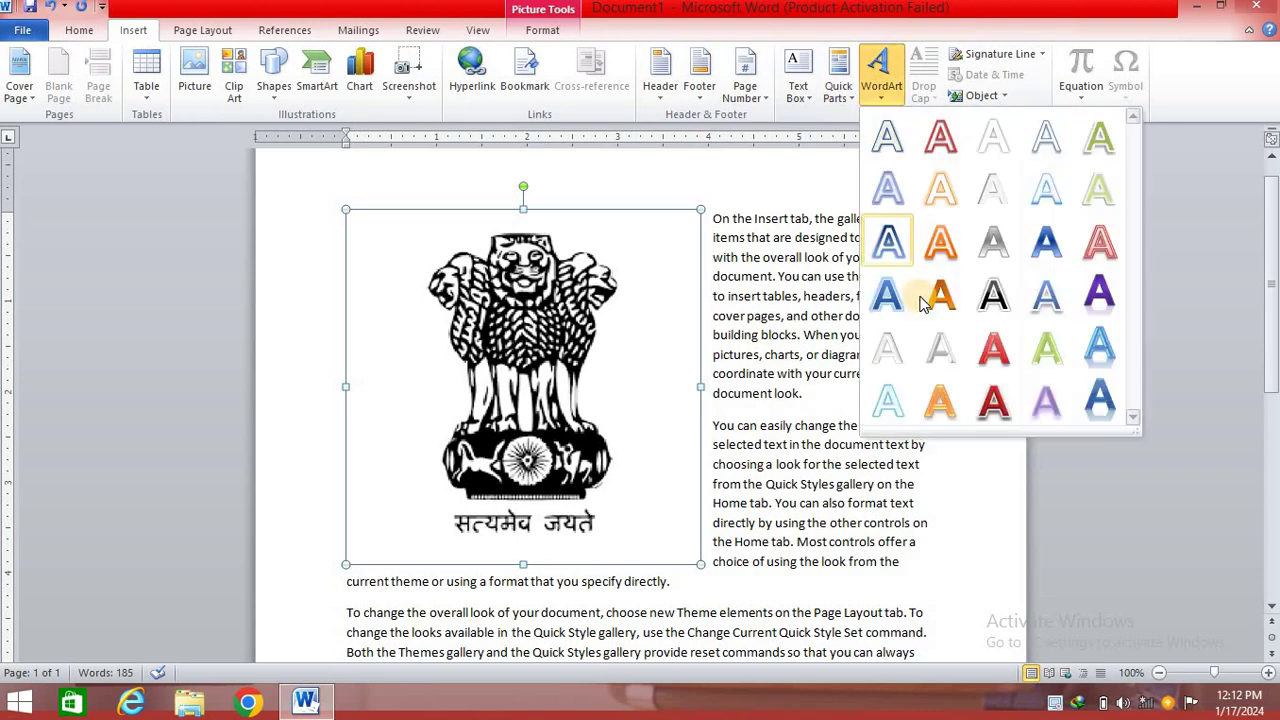
pyautogui.click(936, 298)
pyautogui.write('fgvfdgfg')
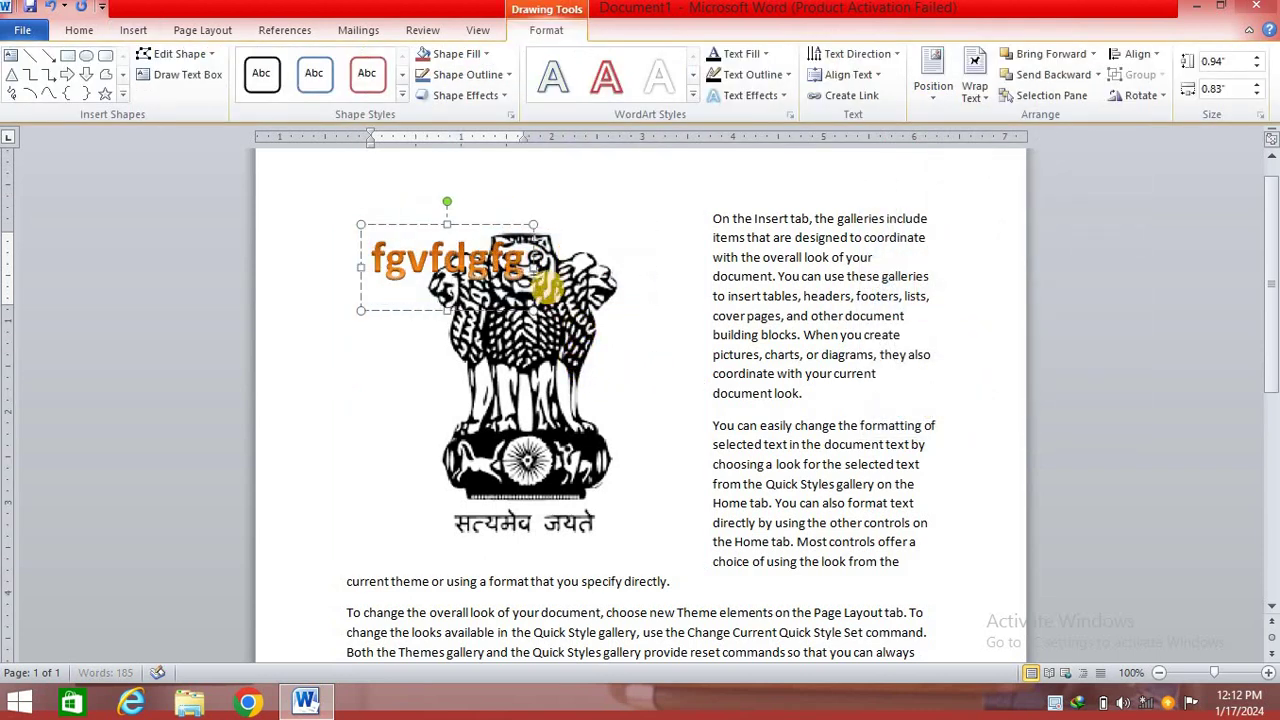
pyautogui.write('fgfdgfdg')
pyautogui.moveTo(682, 262); pyautogui.dragTo(382, 229)
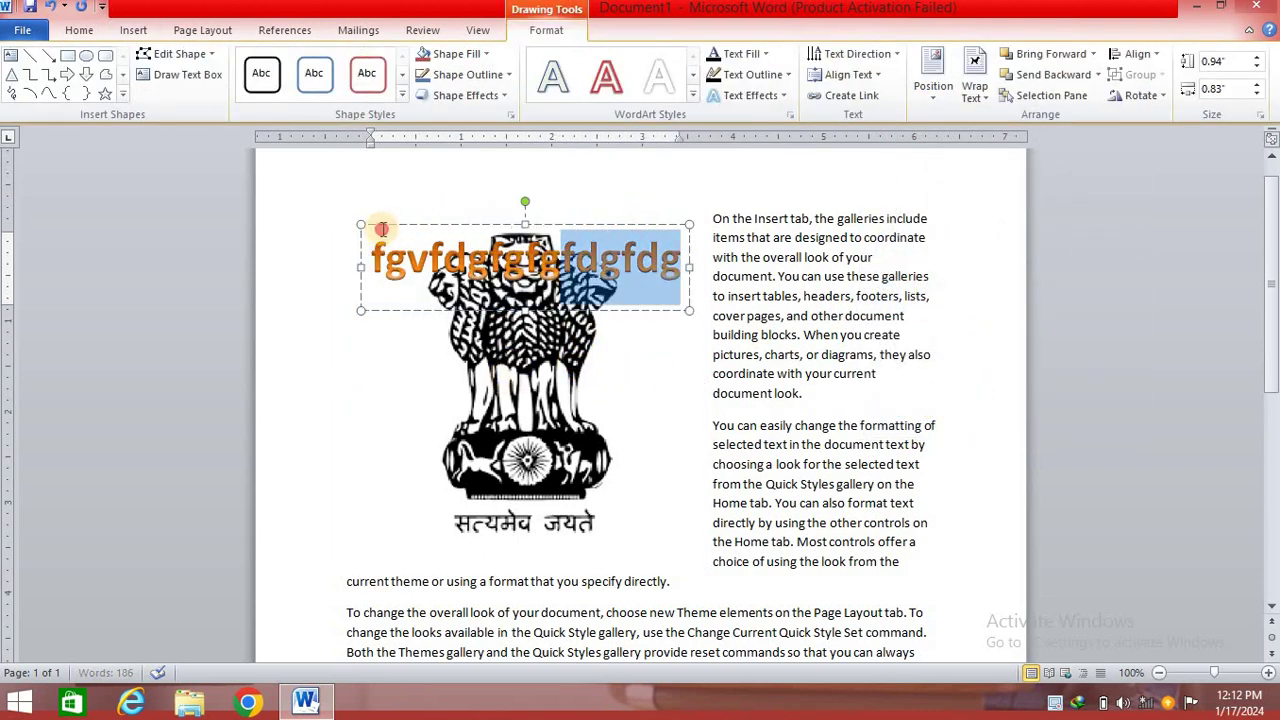
pyautogui.click(765, 54)
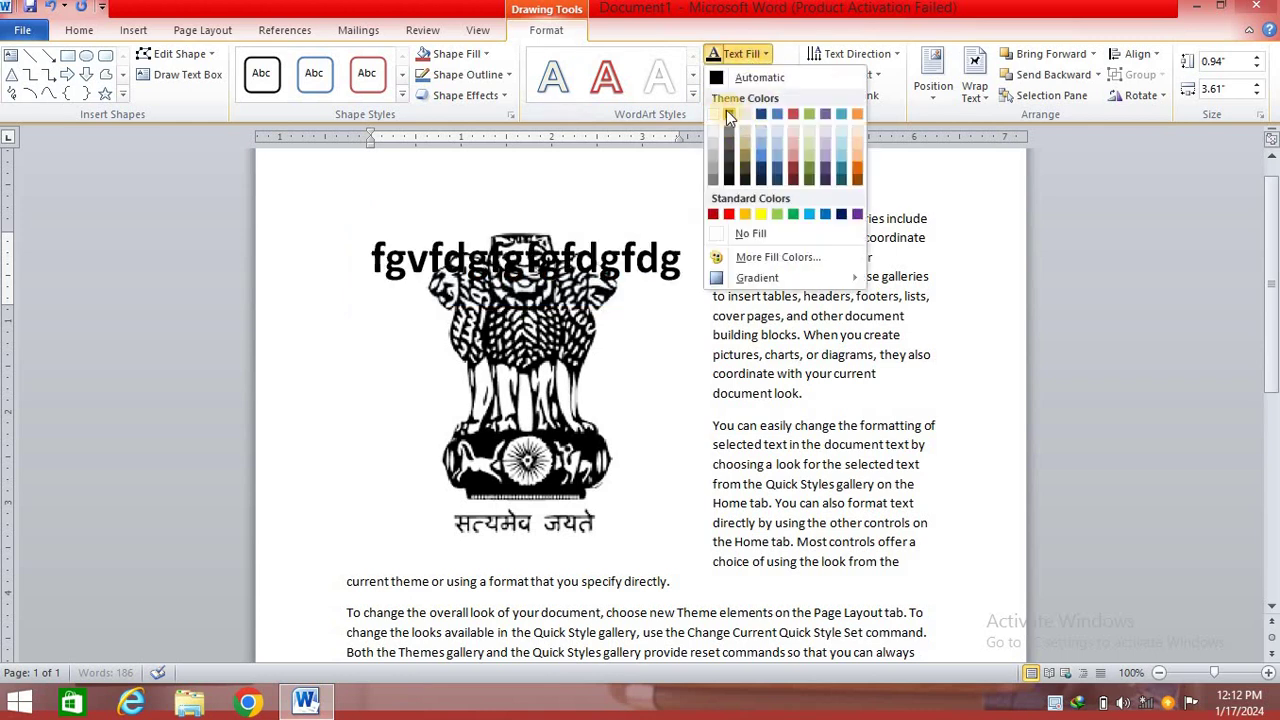
pyautogui.click(728, 214)
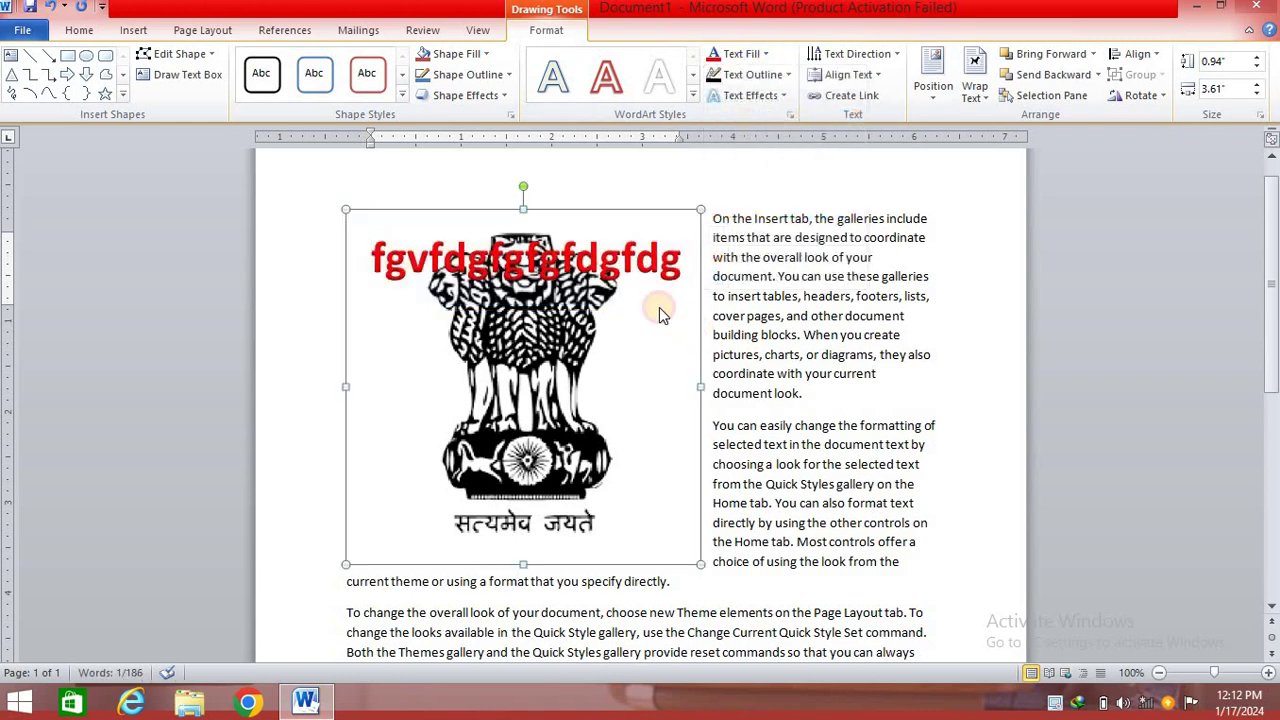
pyautogui.click(597, 232)
pyautogui.moveTo(600, 235); pyautogui.dragTo(600, 347)
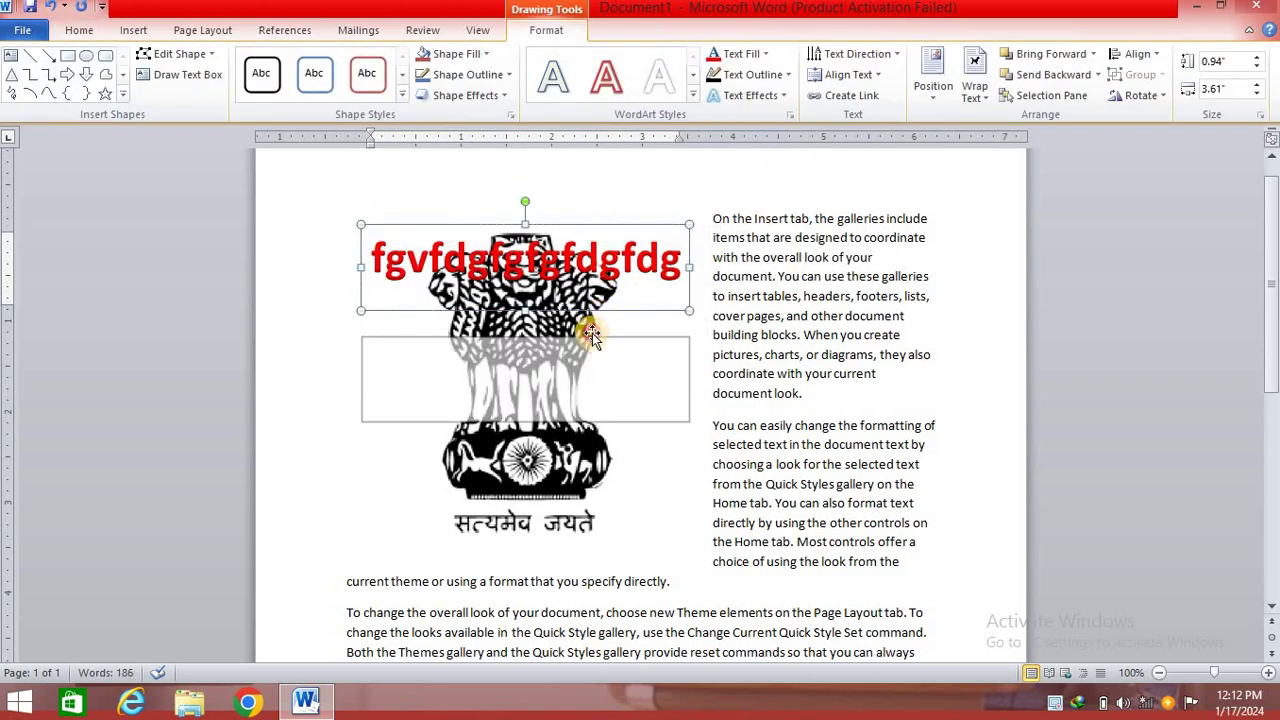
pyautogui.click(200, 30)
pyautogui.click(946, 100)
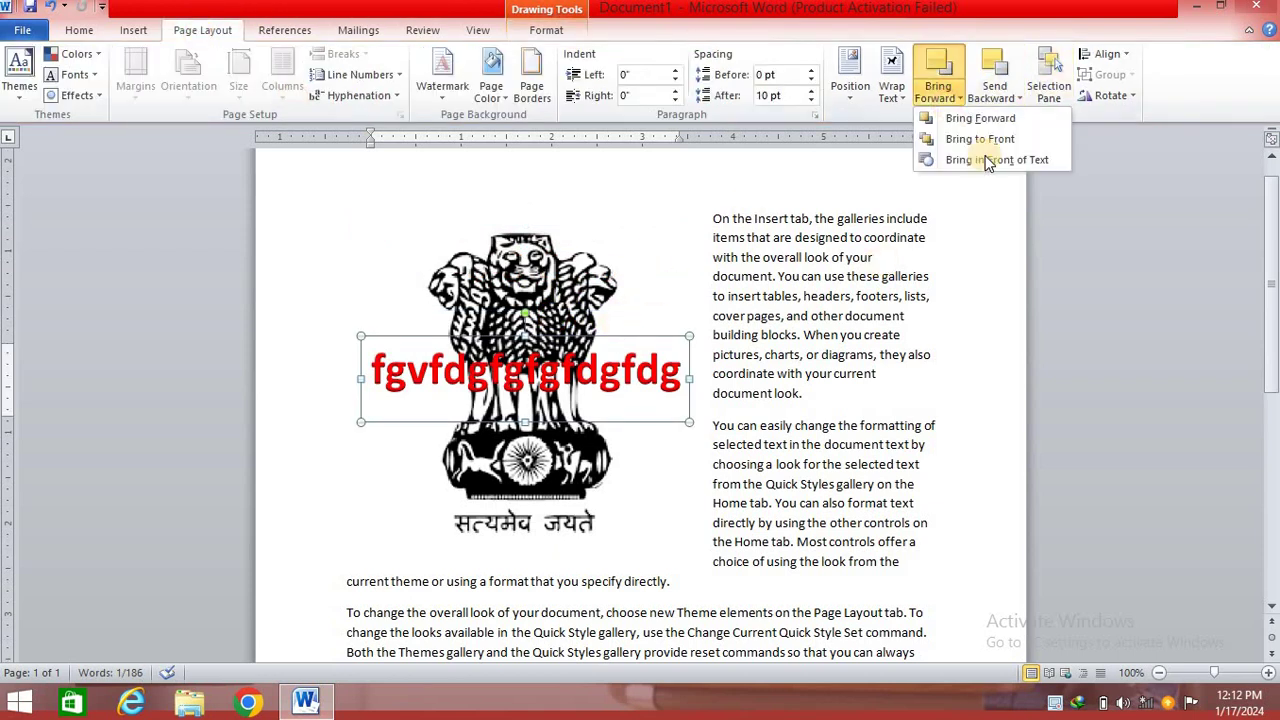
pyautogui.click(967, 90)
pyautogui.click(960, 137)
pyautogui.click(993, 85)
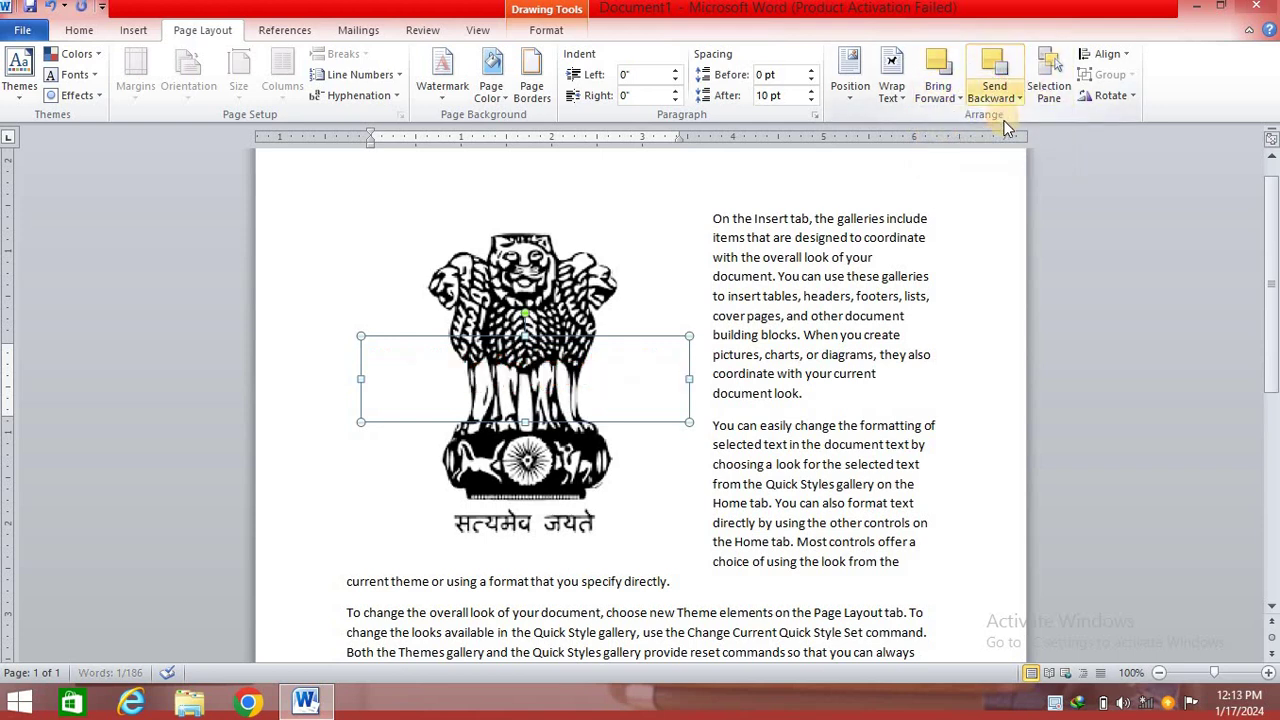
pyautogui.click(940, 68)
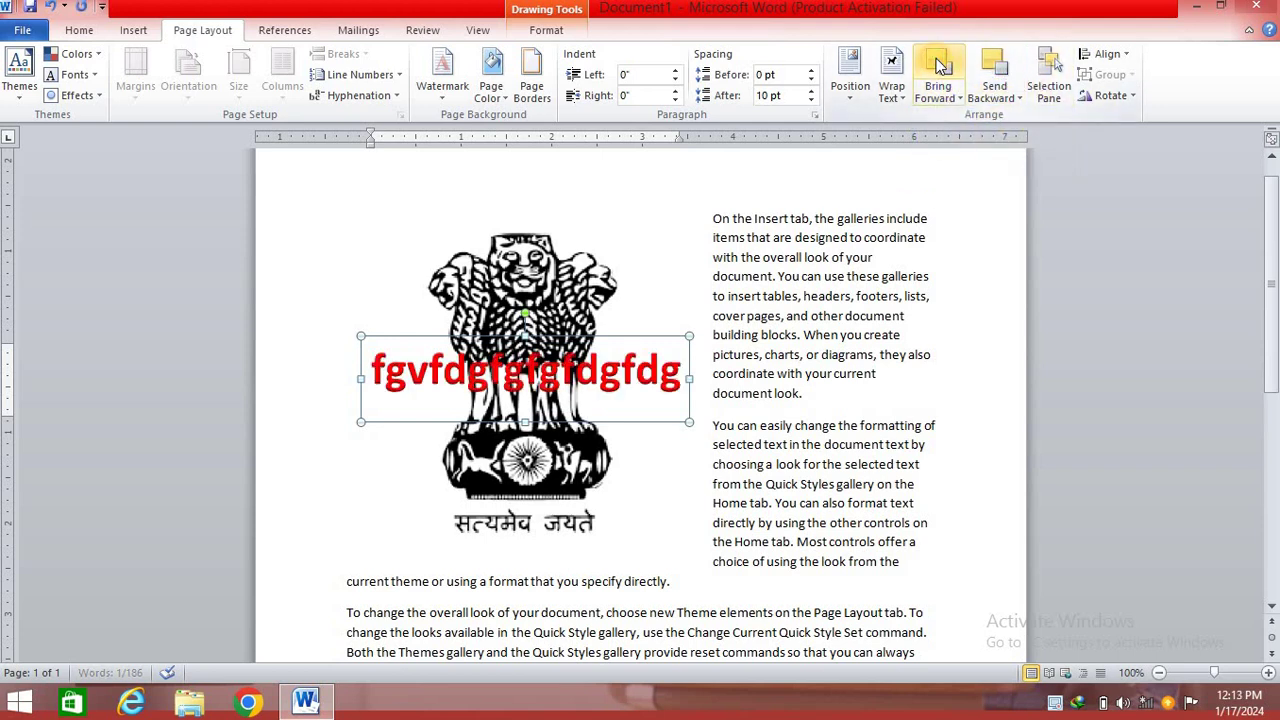
pyautogui.click(1000, 92)
pyautogui.click(1031, 117)
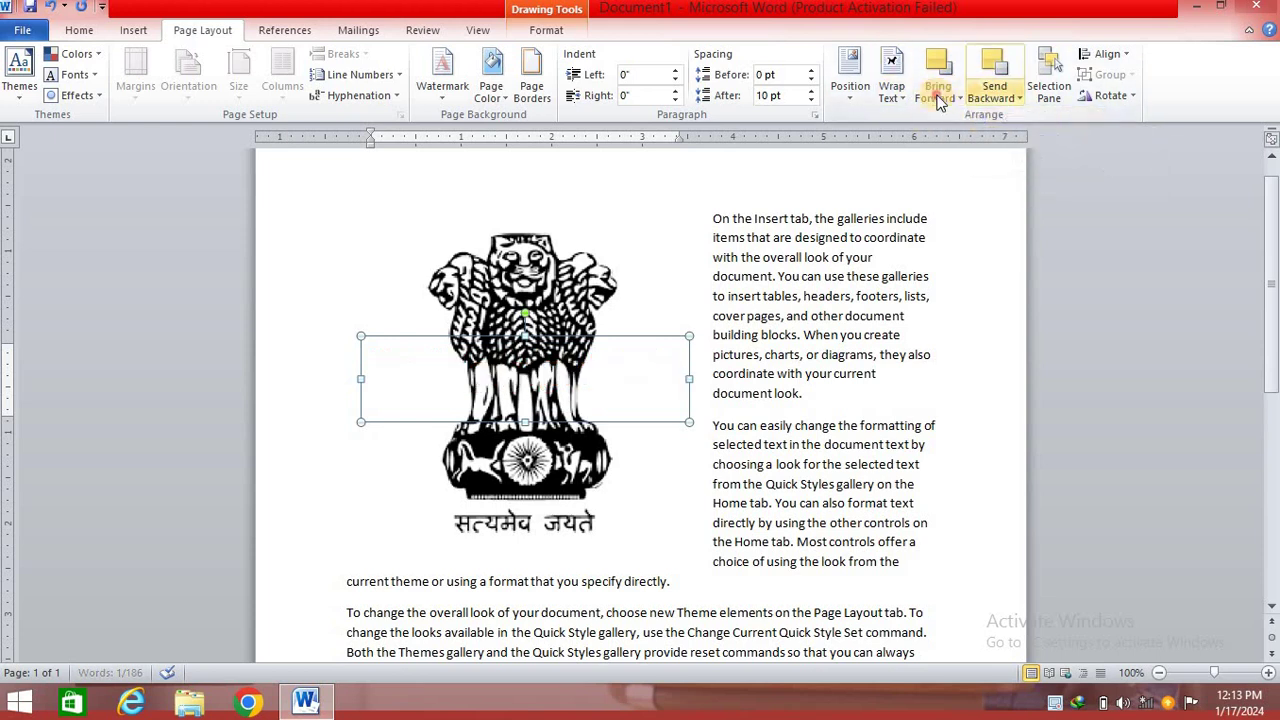
pyautogui.click(938, 82)
pyautogui.click(968, 119)
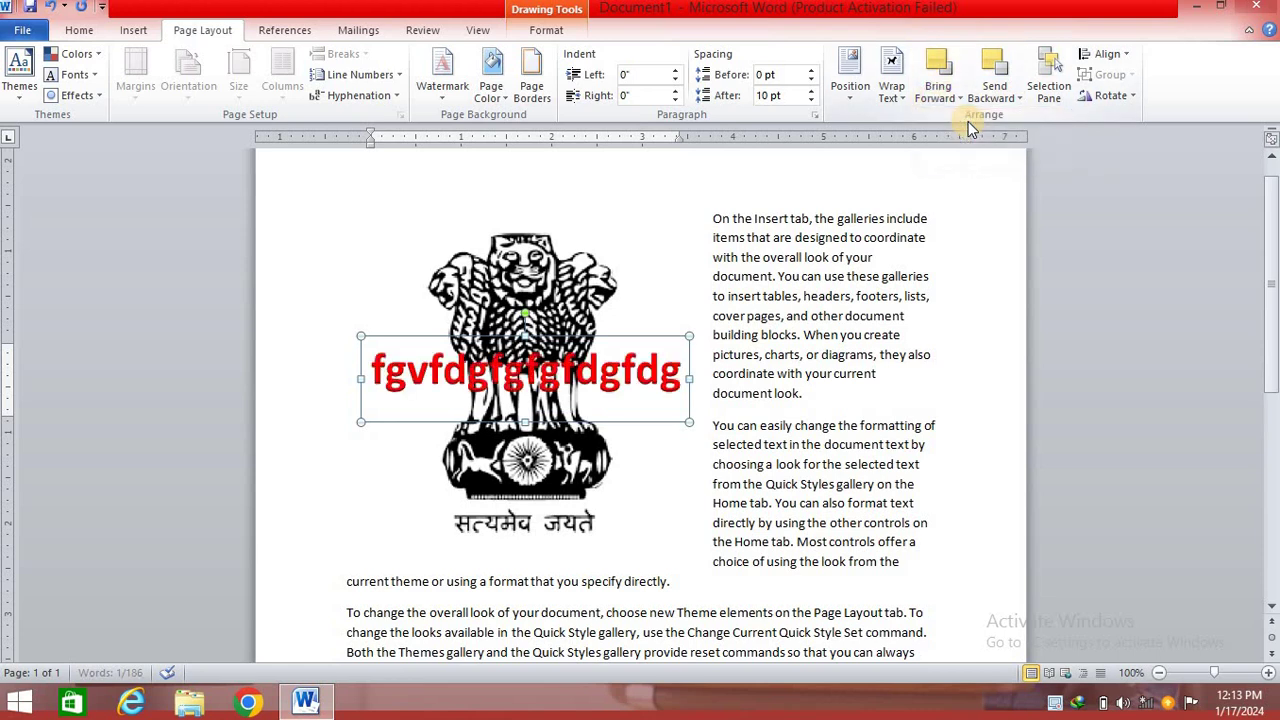
pyautogui.click(1040, 80)
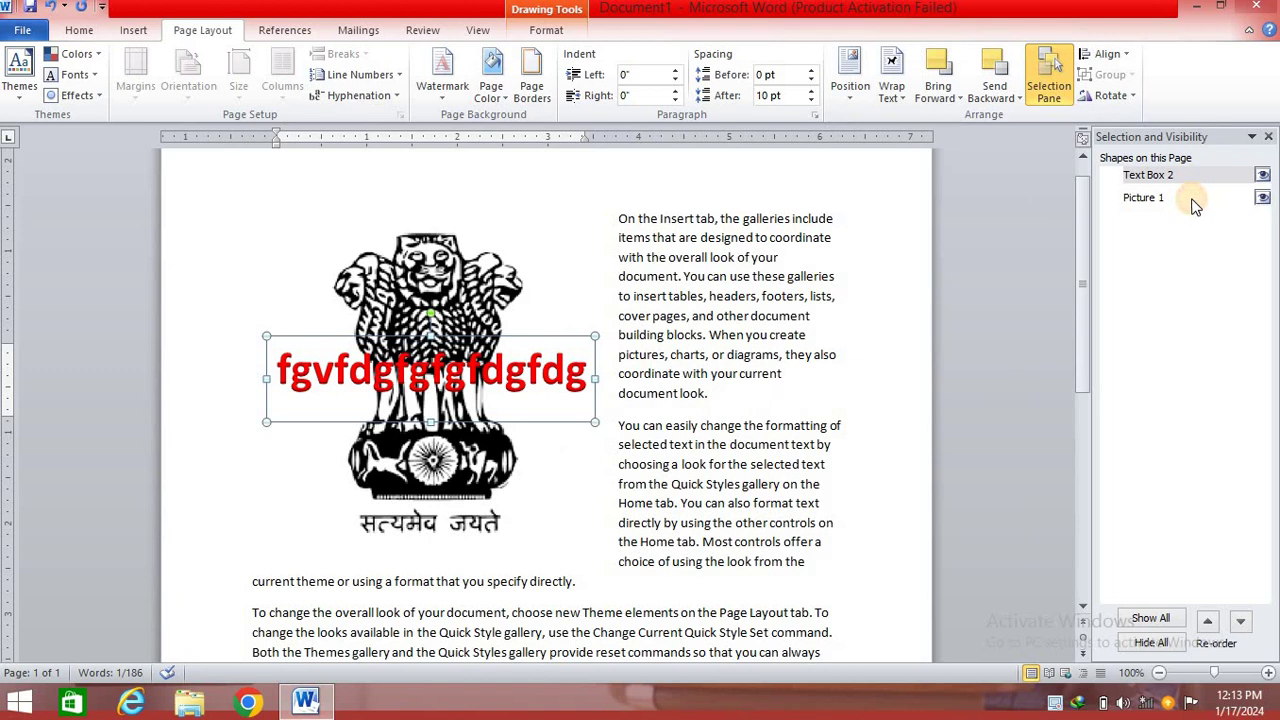
pyautogui.click(1145, 197)
pyautogui.click(1190, 180)
pyautogui.click(1195, 197)
pyautogui.click(1260, 176)
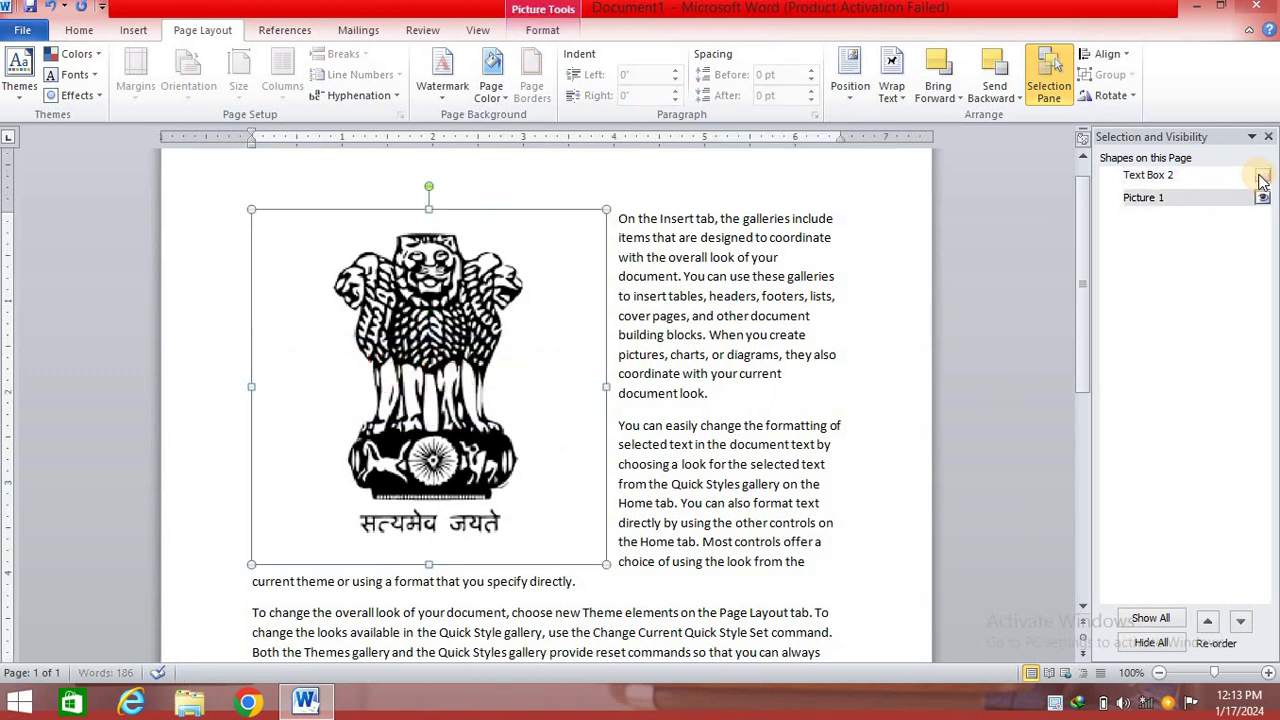
pyautogui.click(1261, 198)
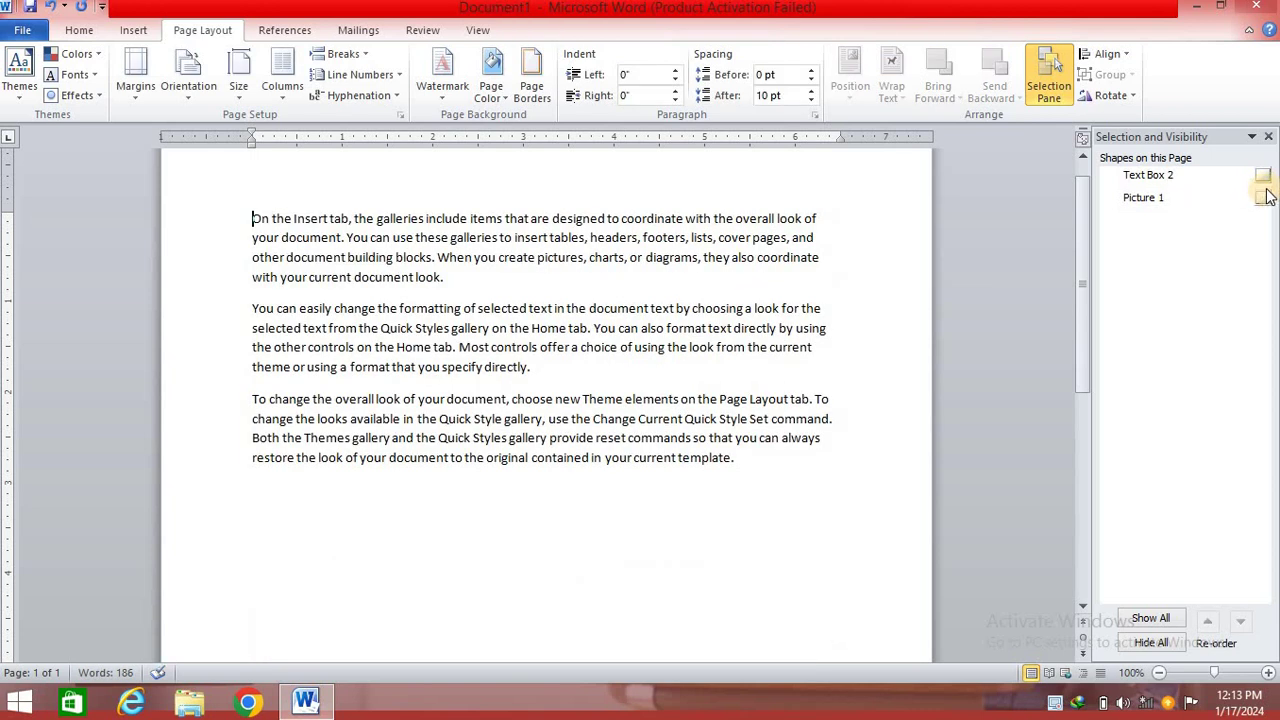
pyautogui.click(1264, 178)
pyautogui.click(1262, 199)
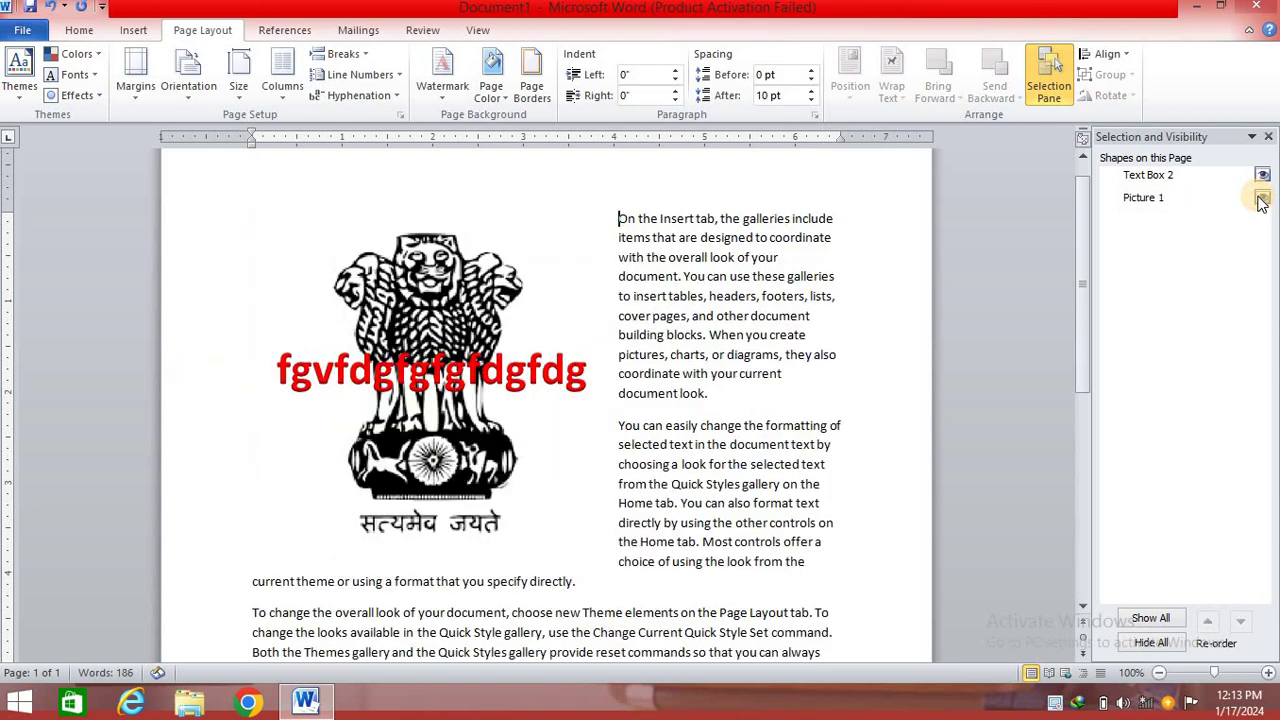
pyautogui.click(1260, 137)
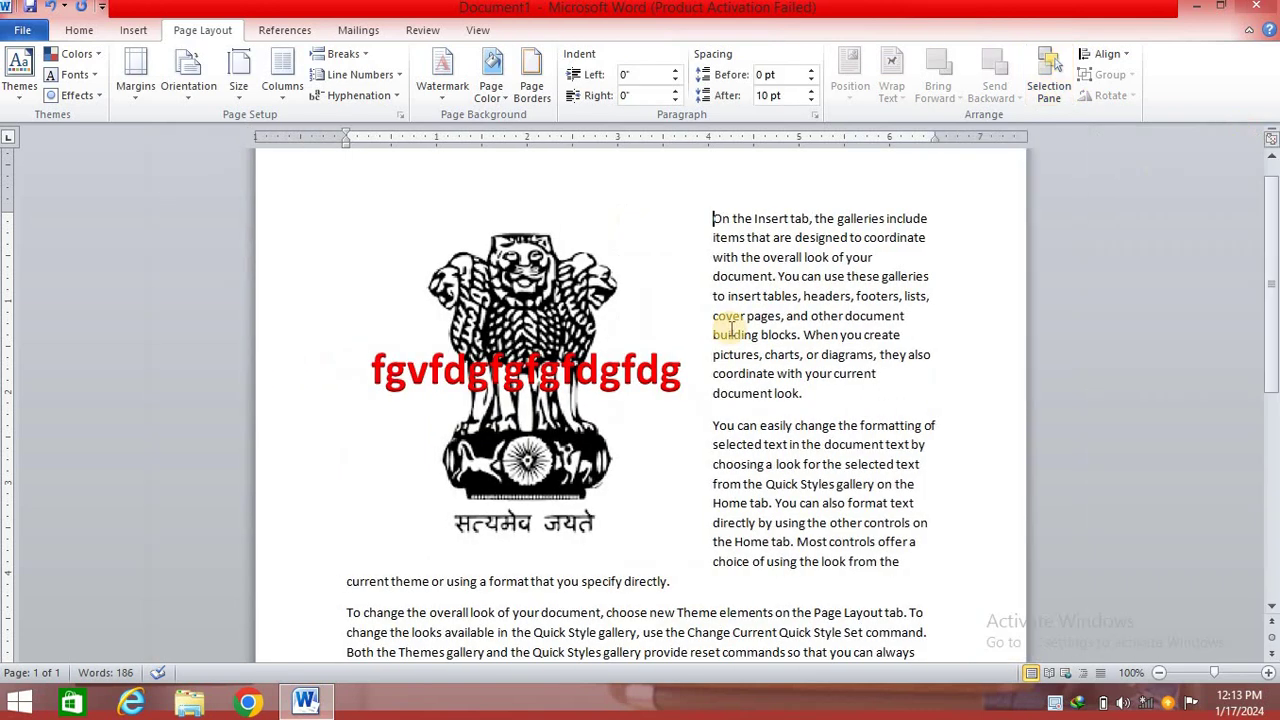
pyautogui.click(574, 330)
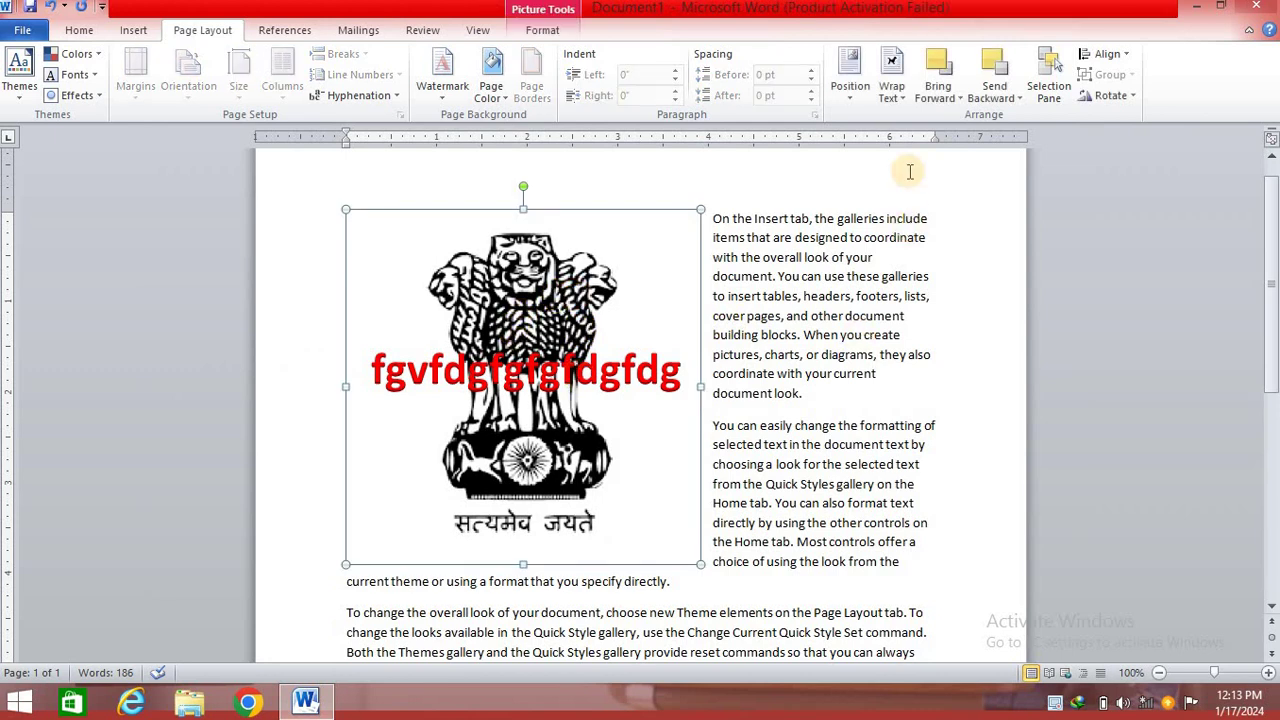
# Align the emblem picture to the centre, then back to the left
pyautogui.click(1104, 54)
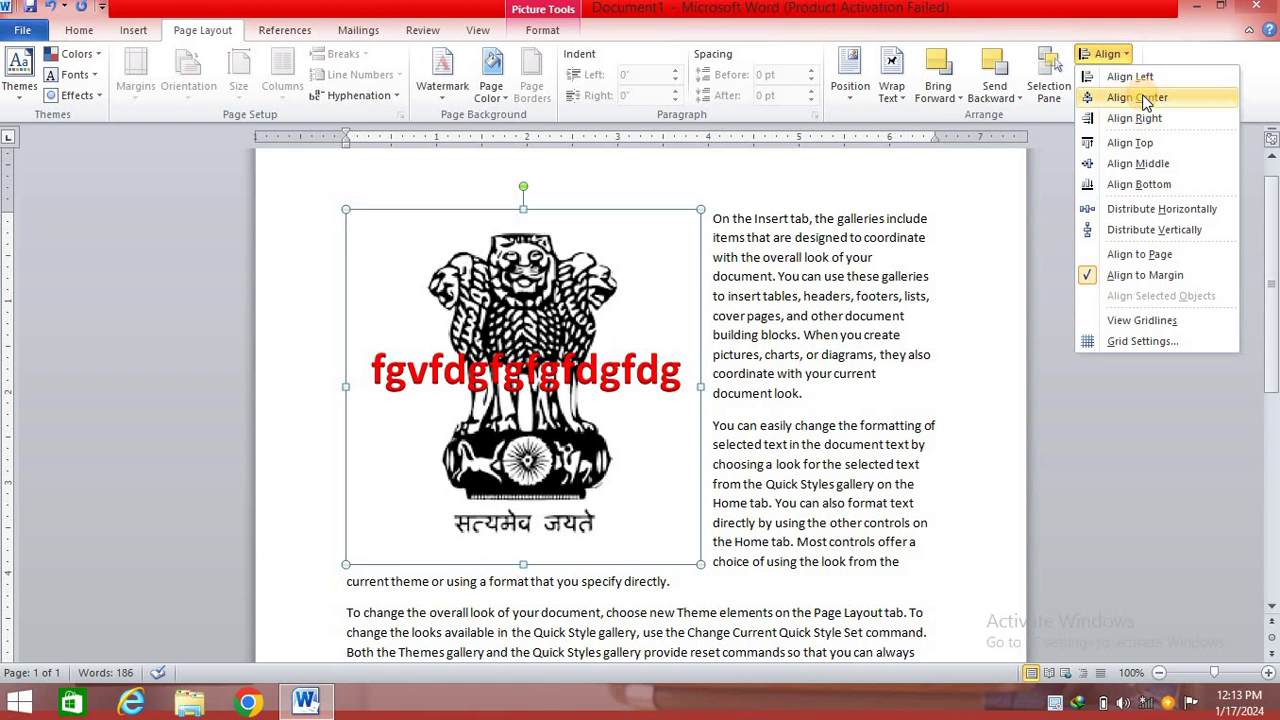
pyautogui.click(1140, 97)
pyautogui.click(1104, 54)
pyautogui.click(1130, 76)
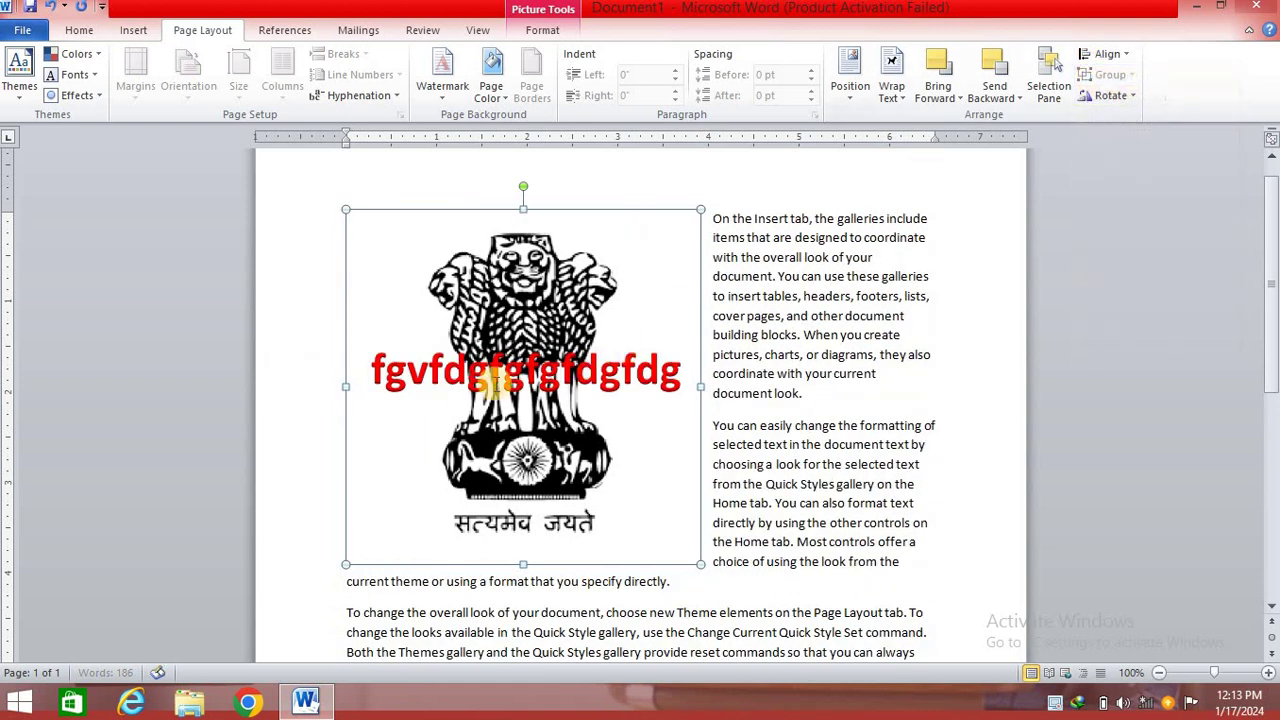
# Drag the emblem below the body text and shrink it to about two-thirds size
pyautogui.scroll(-4, 490, 268)
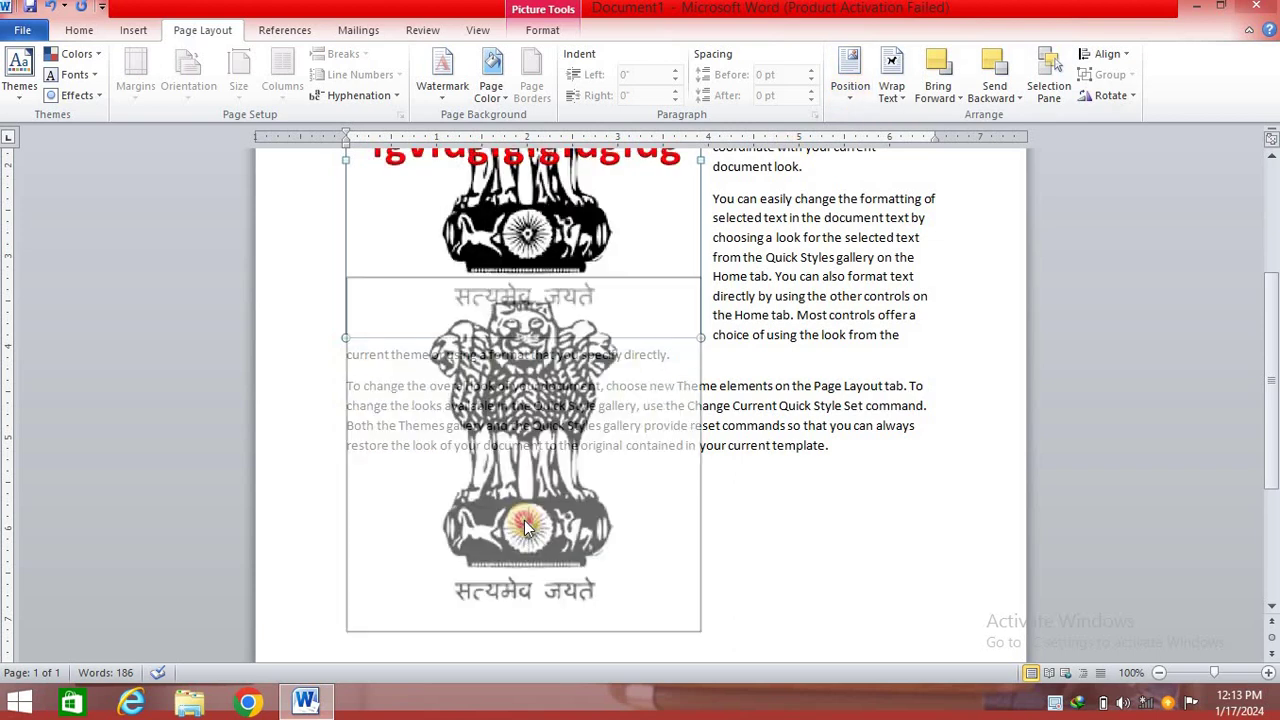
pyautogui.moveTo(521, 226); pyautogui.dragTo(525, 518)
pyautogui.scroll(-4, 530, 366)
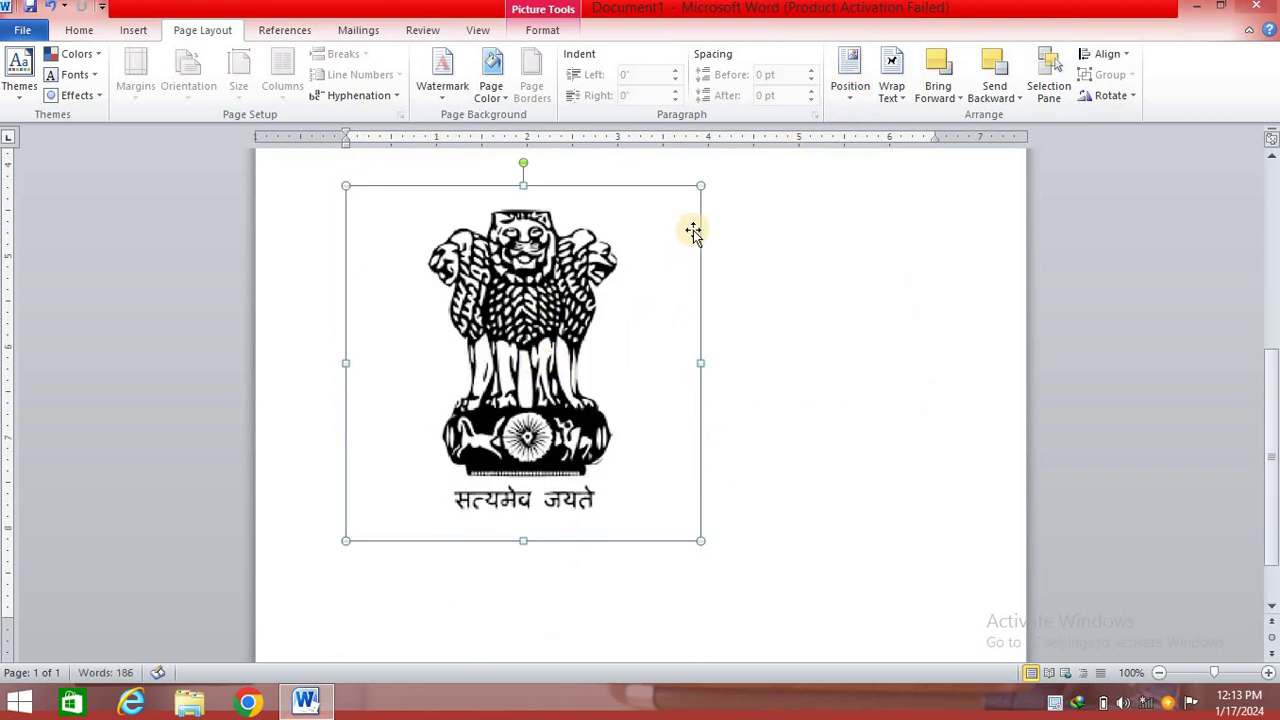
pyautogui.moveTo(700, 185); pyautogui.dragTo(585, 300)
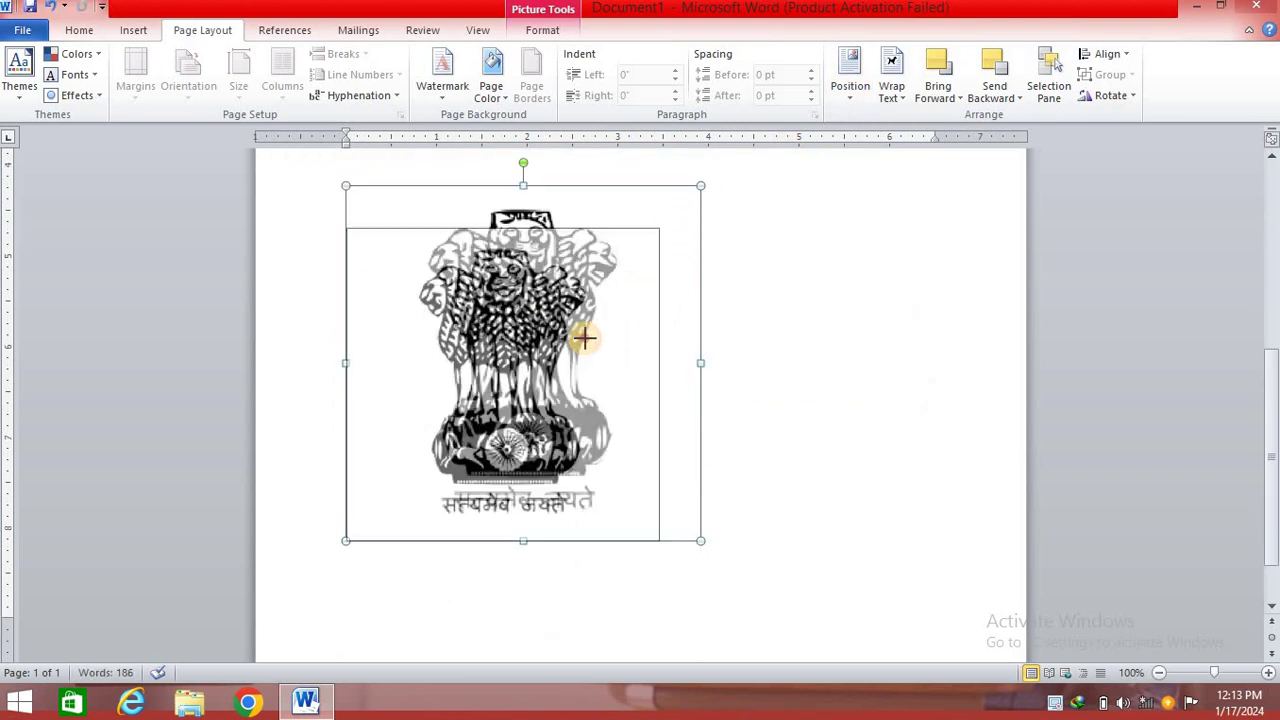
# Set the emblem's text wrapping to Through so it floats freely
pyautogui.rightClick(484, 298)
pyautogui.moveTo(540, 575)
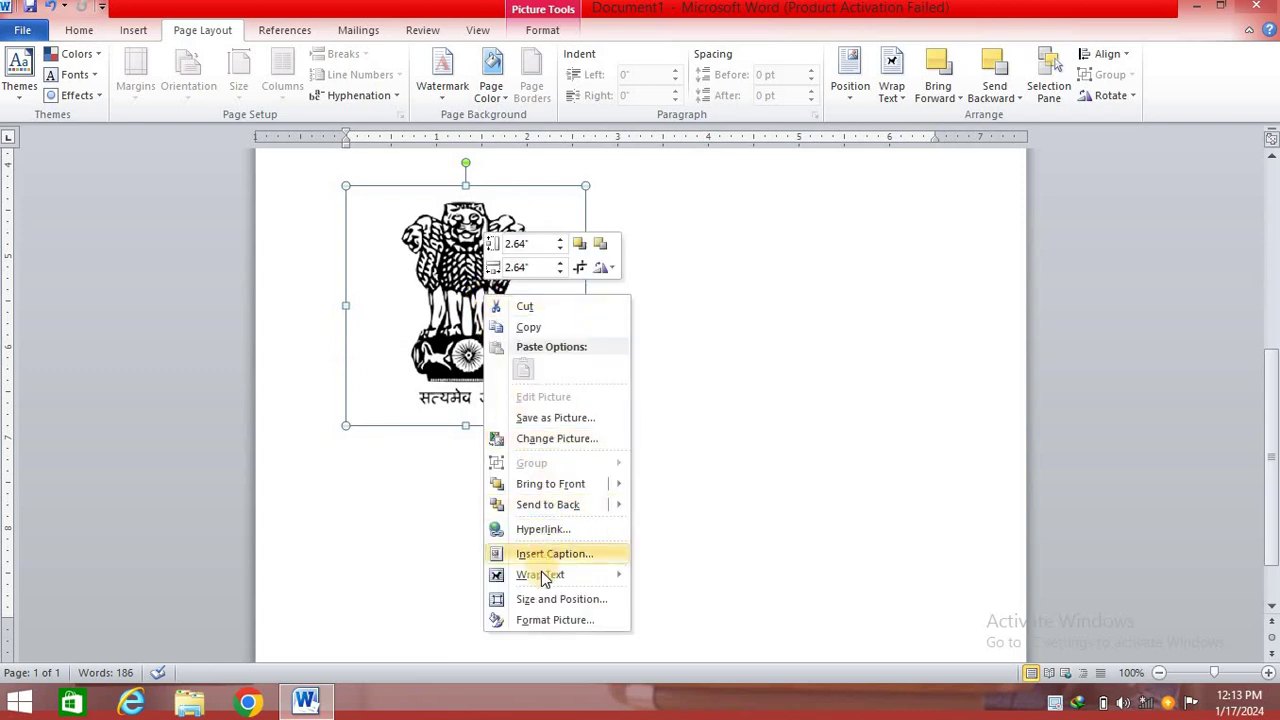
pyautogui.click(691, 551)
pyautogui.moveTo(500, 356)
pyautogui.mouseDown()
pyautogui.moveTo(780, 356)
pyautogui.moveTo(500, 352)
pyautogui.mouseUp()
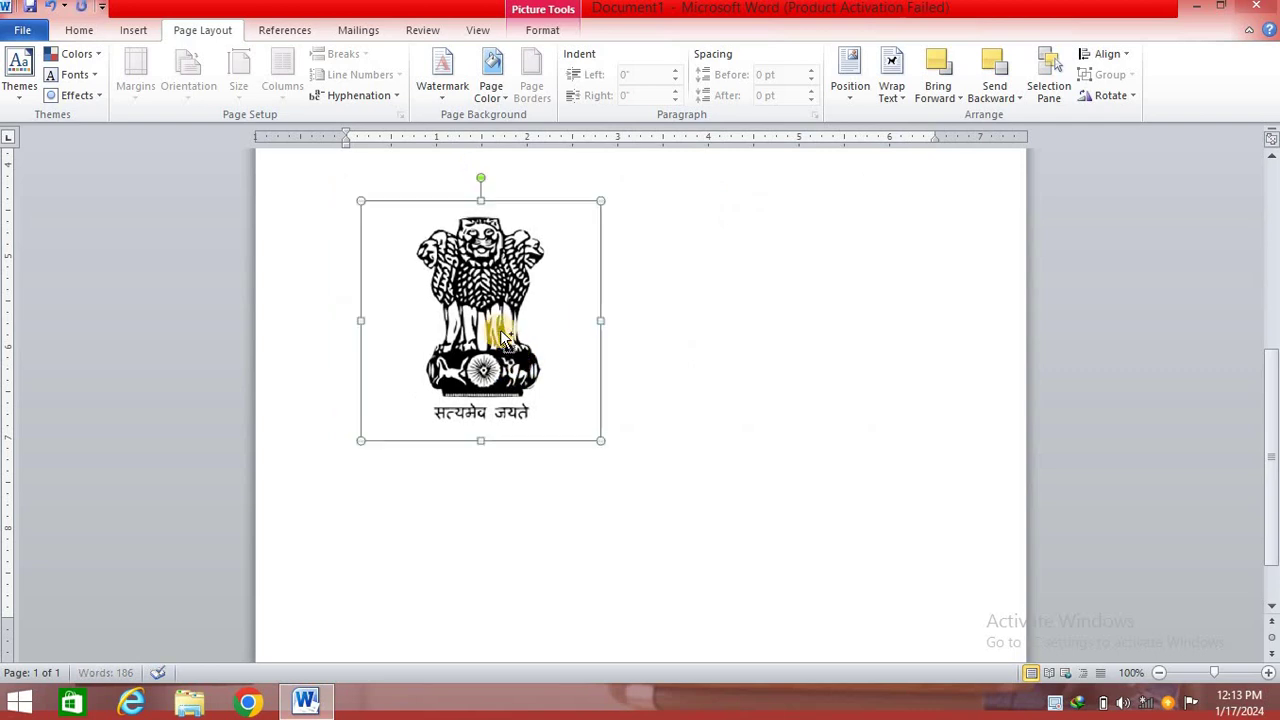
pyautogui.moveTo(502, 338); pyautogui.dragTo(547, 383)
pyautogui.hotkey('ctrl', 'z')
pyautogui.hotkey('ctrl', 'z')
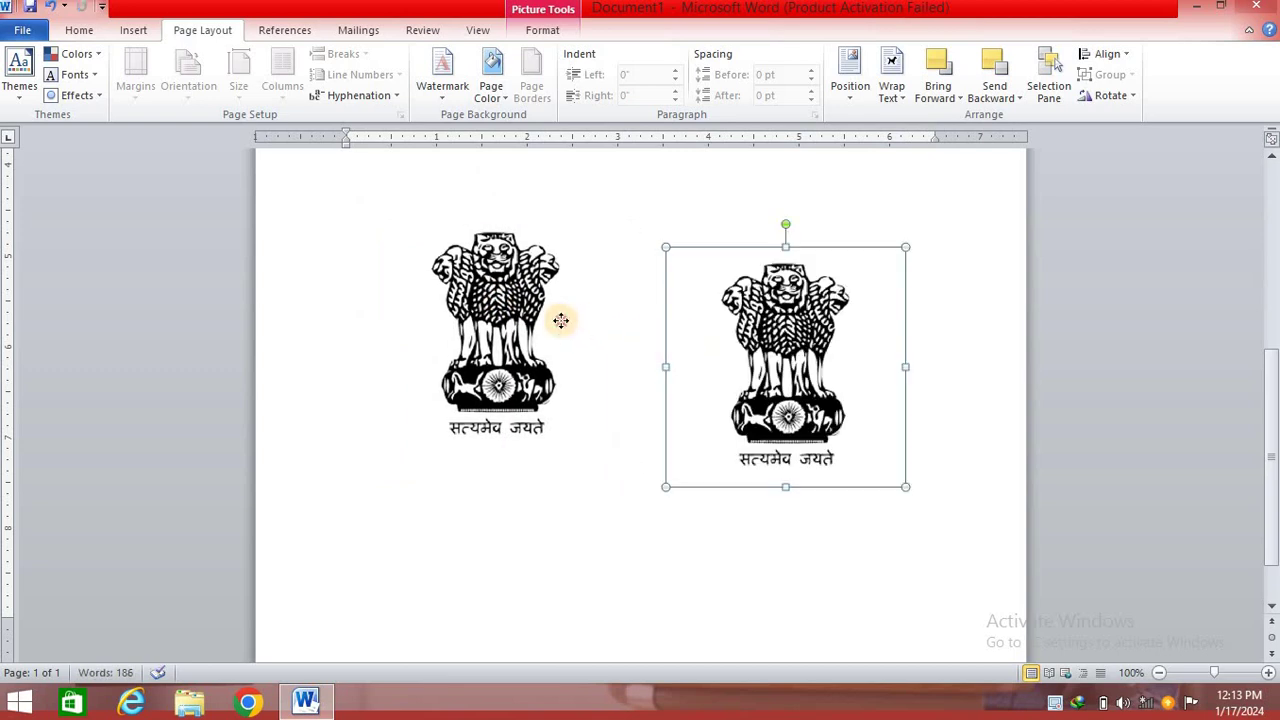
# Make copies of the emblem and arrange four of them in two rows of two
pyautogui.moveTo(563, 320)
pyautogui.mouseDown()
pyautogui.moveTo(528, 528)
pyautogui.moveTo(540, 565)
pyautogui.mouseUp()
pyautogui.click(508, 342)
pyautogui.moveTo(508, 342); pyautogui.dragTo(462, 319)
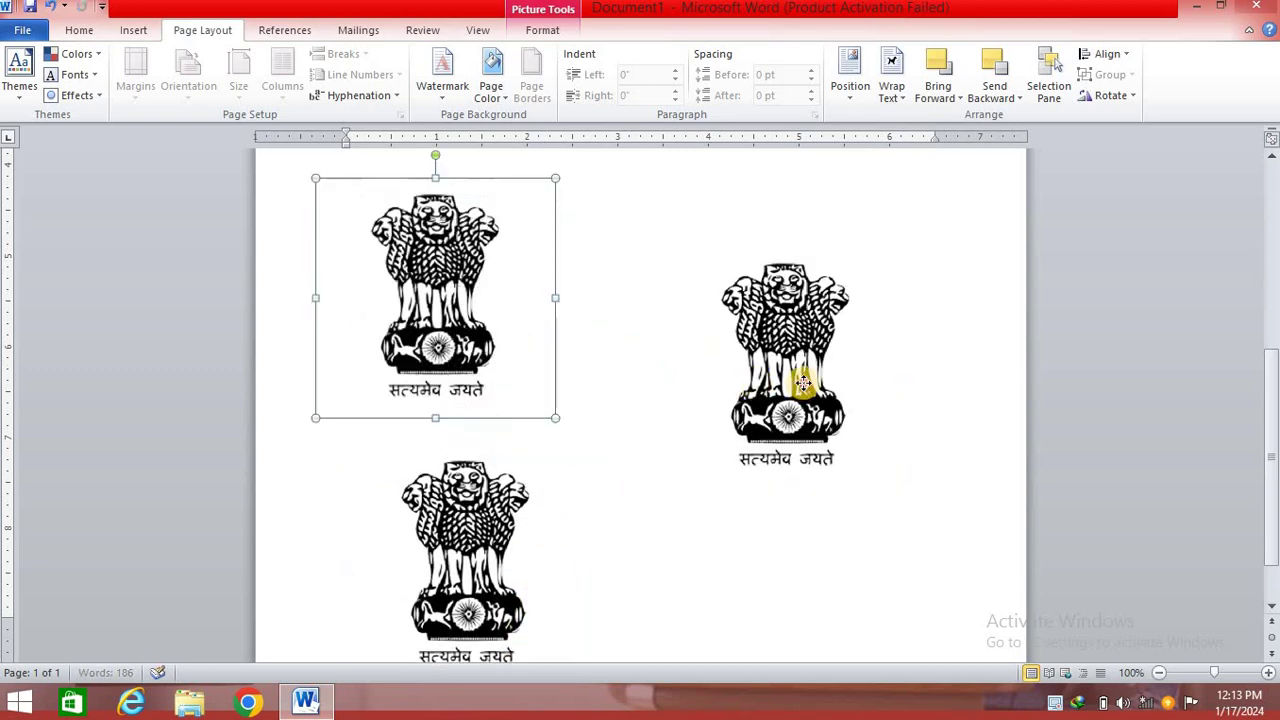
pyautogui.moveTo(814, 371); pyautogui.dragTo(694, 303)
pyautogui.click(490, 305)
pyautogui.moveTo(1018, 352)
pyautogui.mouseDown()
pyautogui.moveTo(971, 268)
pyautogui.moveTo(920, 320)
pyautogui.mouseUp()
pyautogui.click(486, 529)
pyautogui.moveTo(486, 378); pyautogui.dragTo(726, 626)
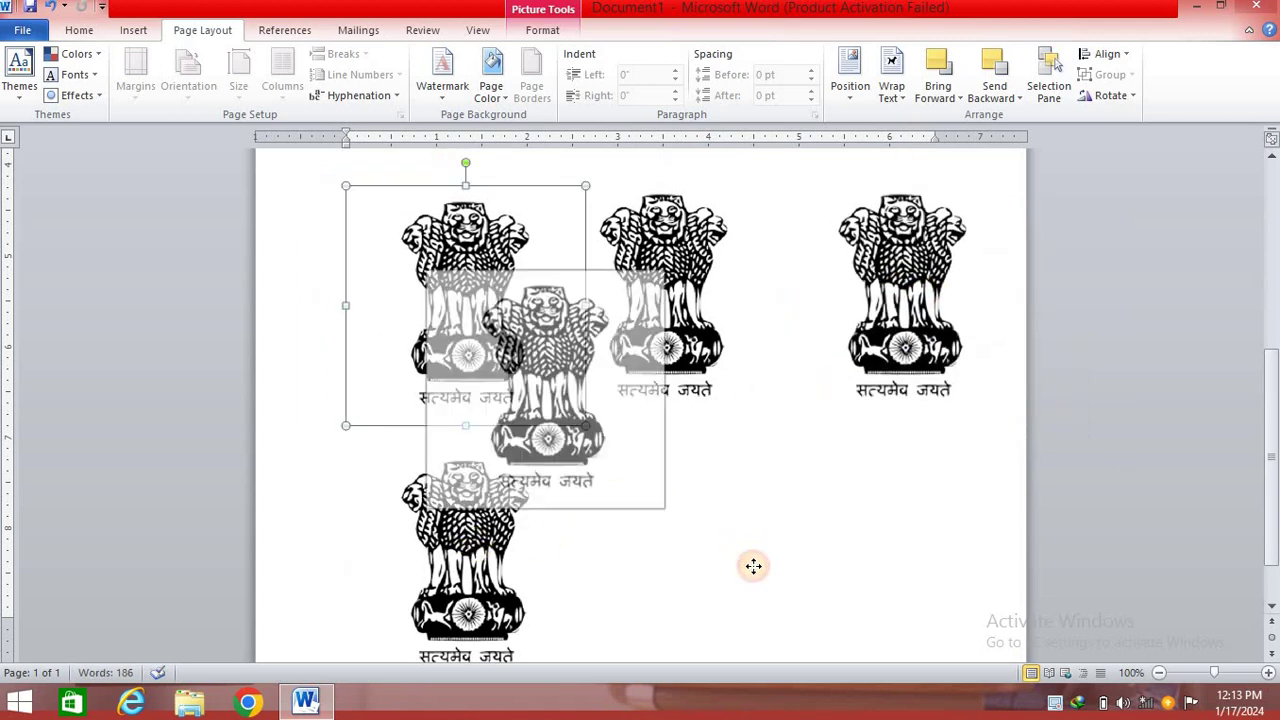
pyautogui.moveTo(736, 540); pyautogui.dragTo(900, 537)
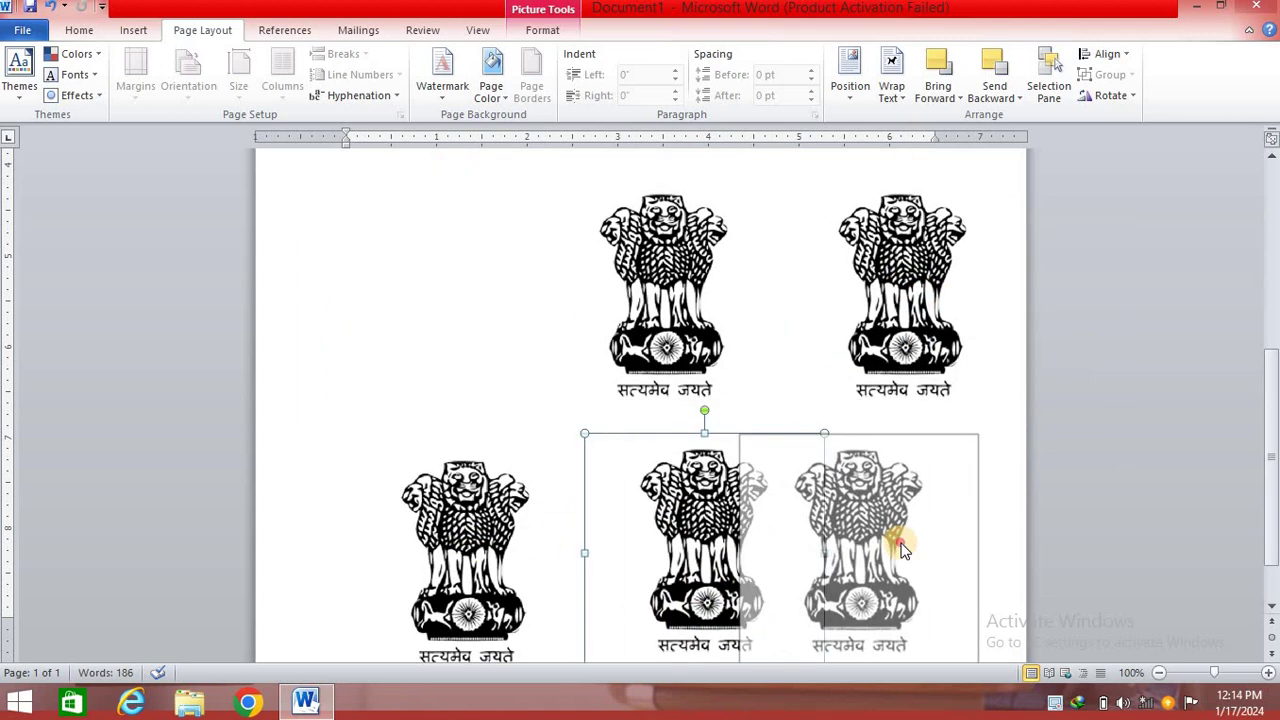
pyautogui.moveTo(514, 571); pyautogui.dragTo(688, 568)
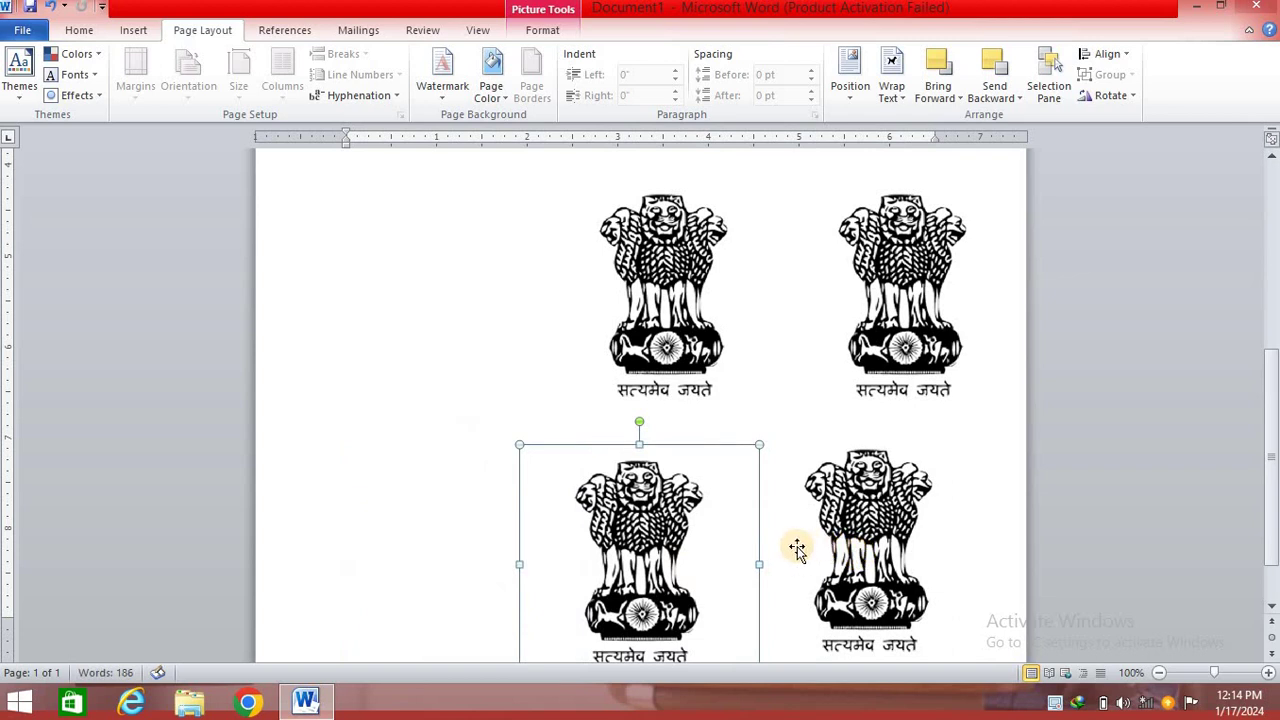
# Select all four emblems and group them into one object
pyautogui.keyDown('ctrl'); pyautogui.click(858, 535); pyautogui.keyUp('ctrl')
pyautogui.keyDown('ctrl'); pyautogui.click(868, 390); pyautogui.keyUp('ctrl')
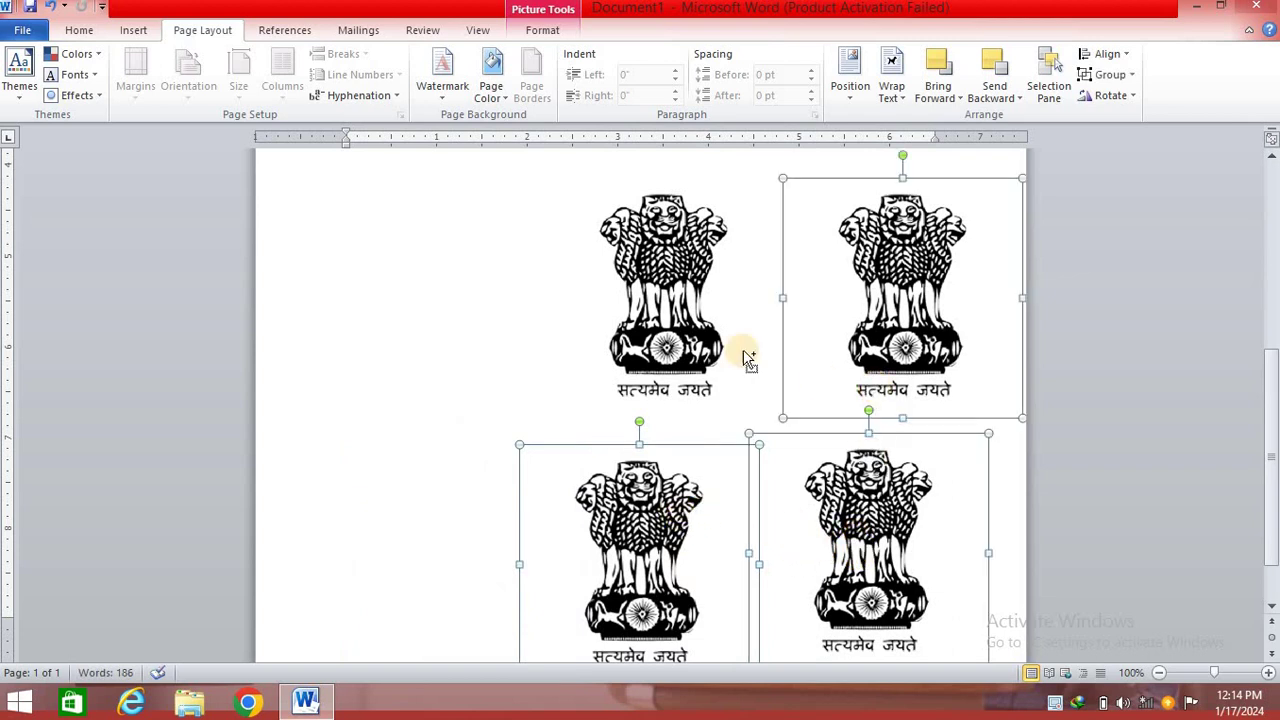
pyautogui.keyDown('ctrl'); pyautogui.click(716, 348); pyautogui.keyUp('ctrl')
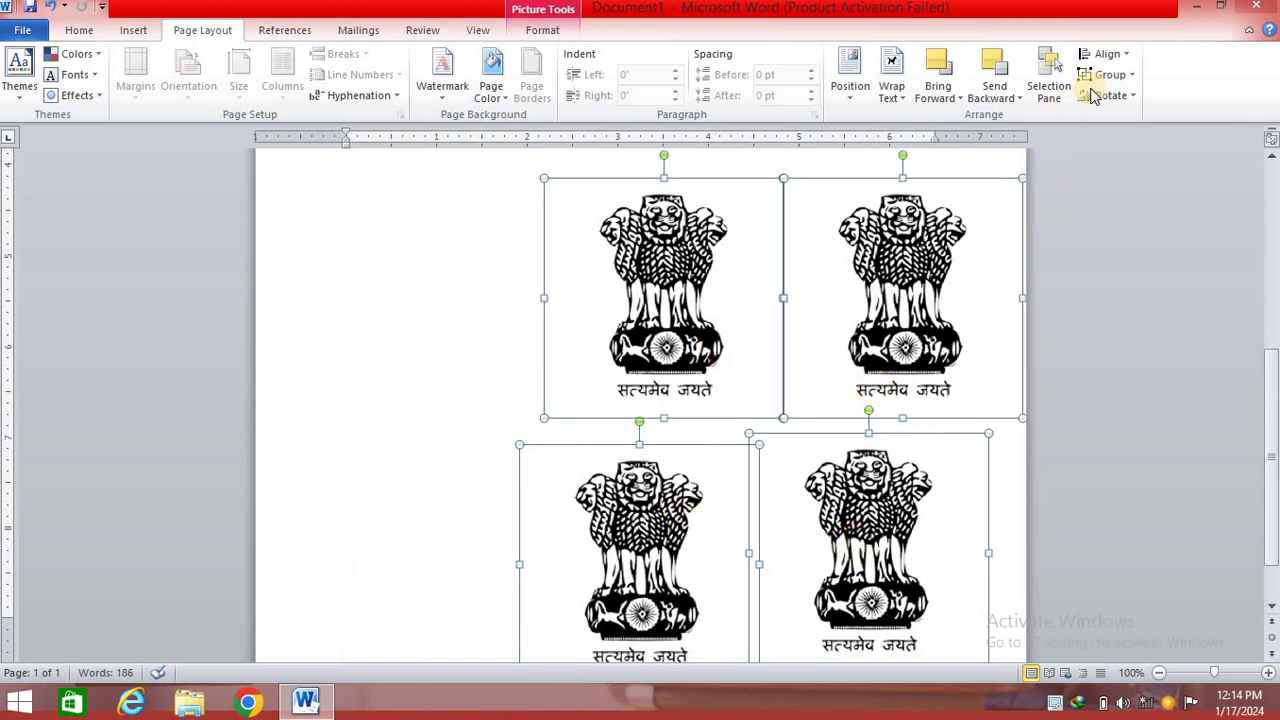
pyautogui.click(458, 328)
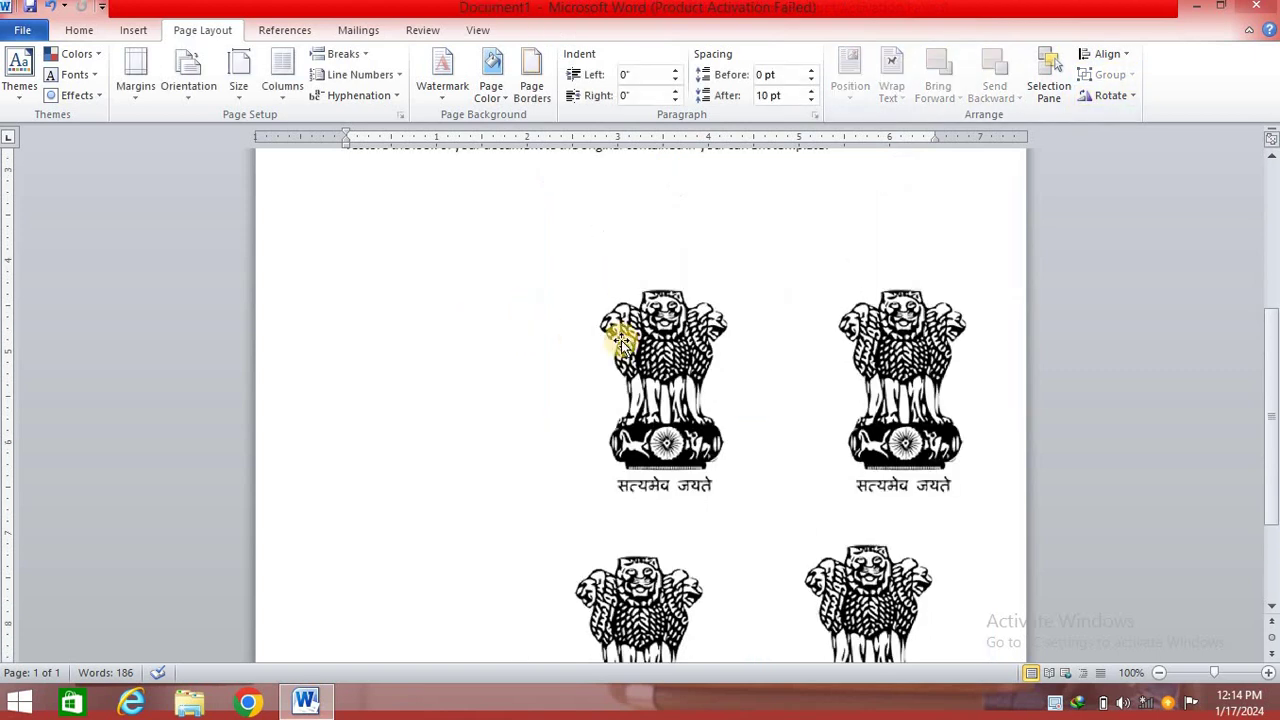
pyautogui.click(636, 352)
pyautogui.click(935, 322)
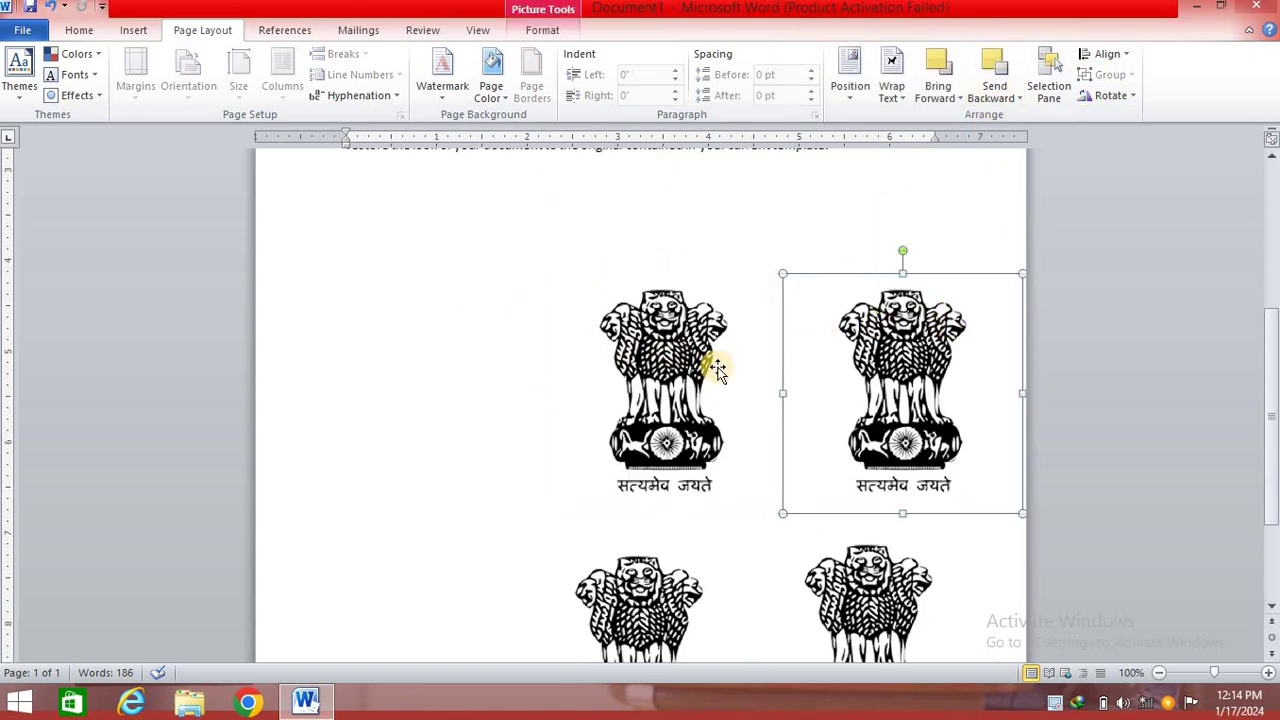
pyautogui.keyDown('ctrl'); pyautogui.click(678, 366); pyautogui.keyUp('ctrl')
pyautogui.keyDown('ctrl'); pyautogui.click(648, 558); pyautogui.keyUp('ctrl')
pyautogui.keyDown('ctrl'); pyautogui.click(910, 540); pyautogui.keyUp('ctrl')
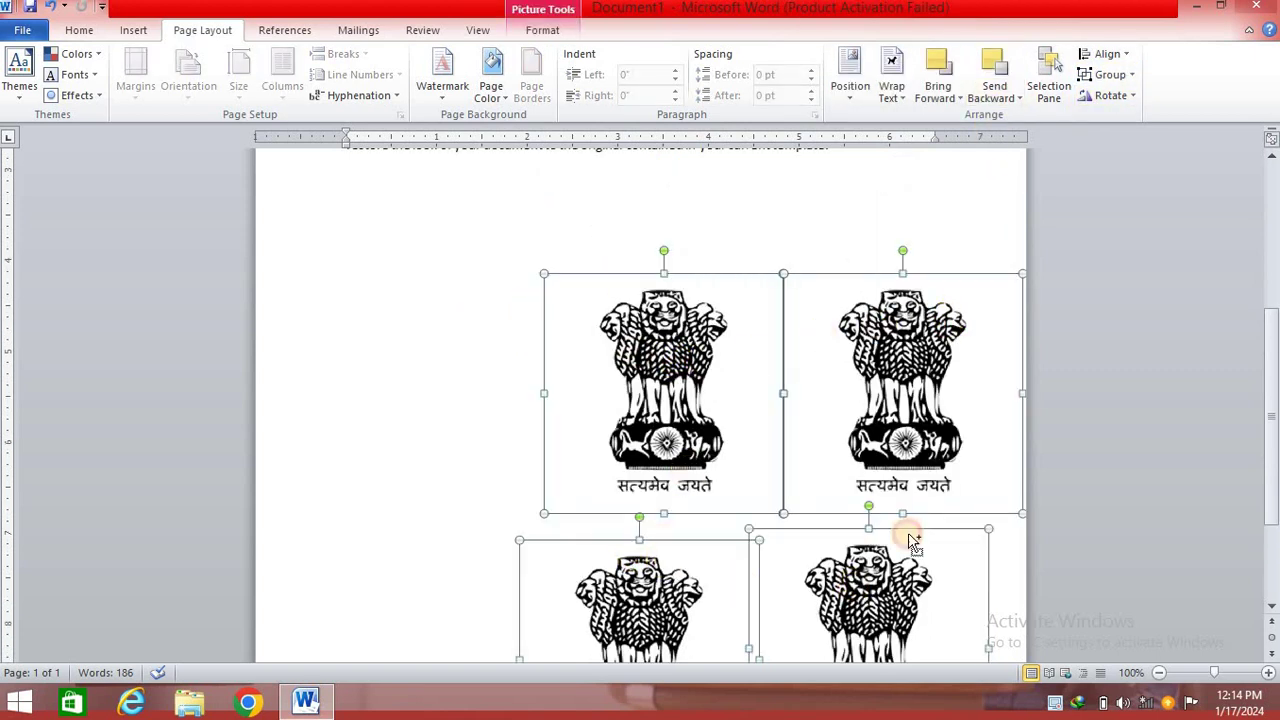
pyautogui.click(1110, 75)
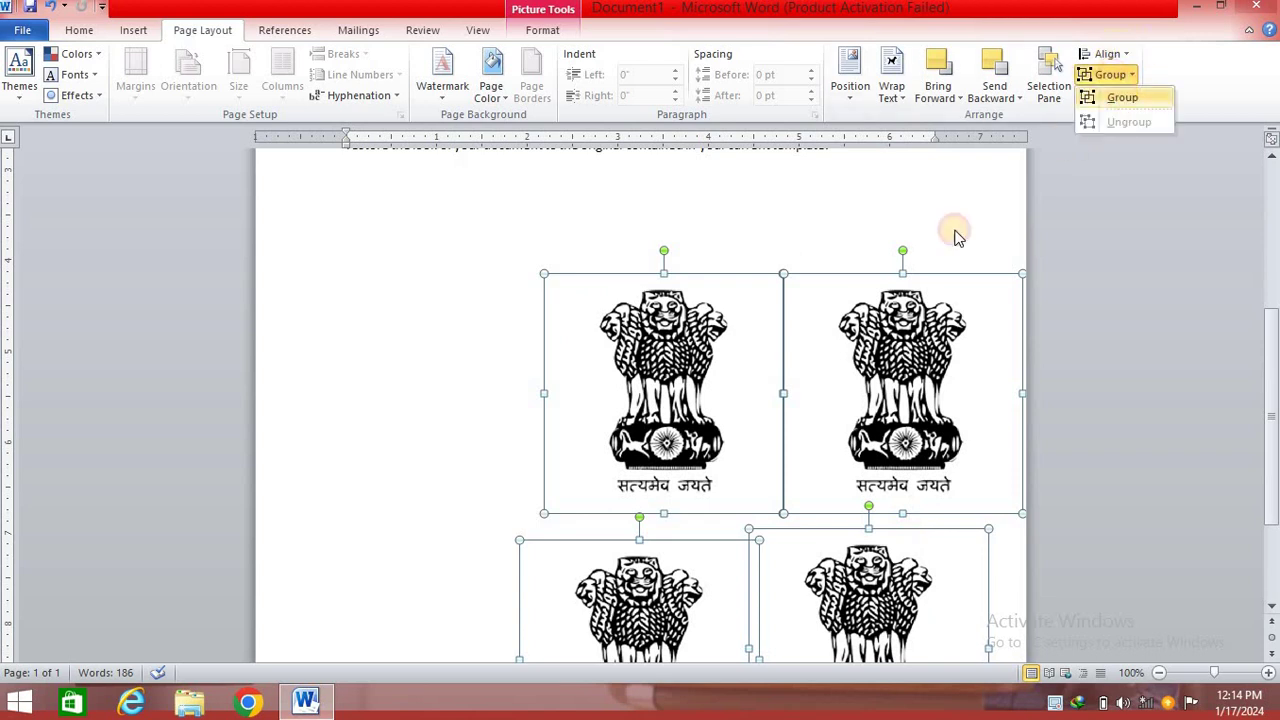
pyautogui.click(1120, 97)
# Move the group to the page's left and resize it into a smaller, taller block
pyautogui.moveTo(526, 328); pyautogui.dragTo(328, 280)
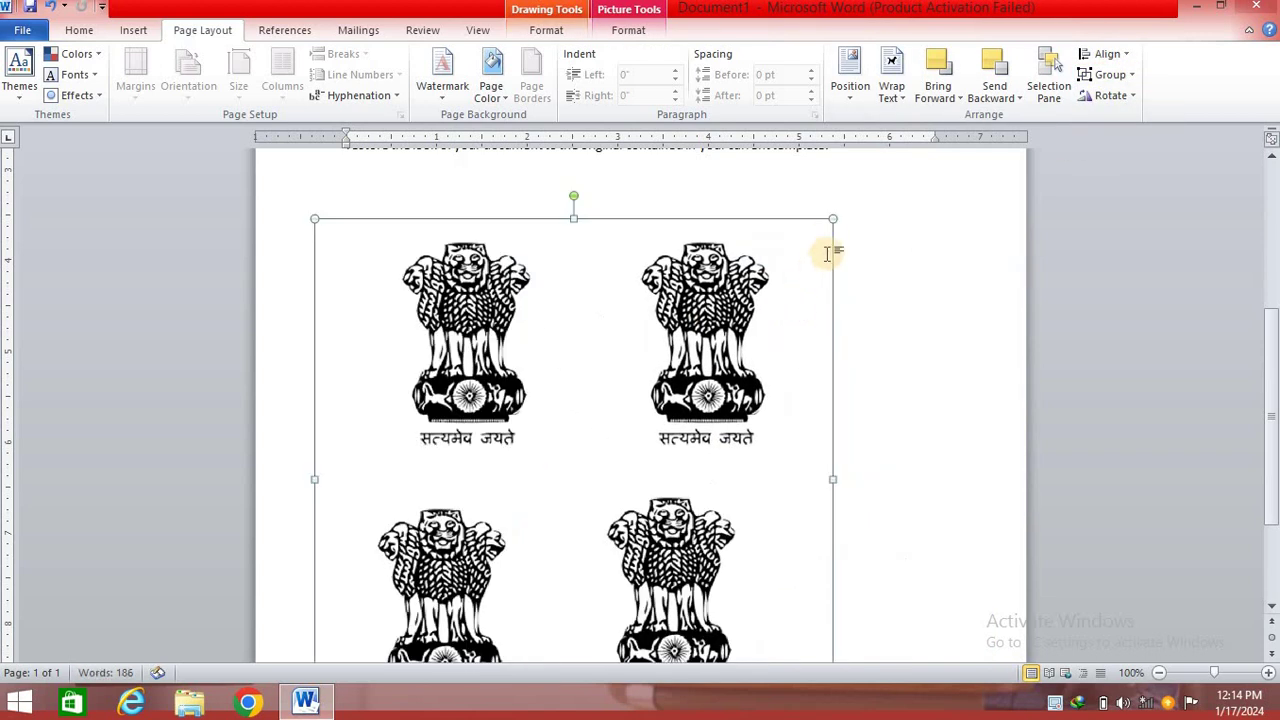
pyautogui.moveTo(833, 222); pyautogui.dragTo(642, 450)
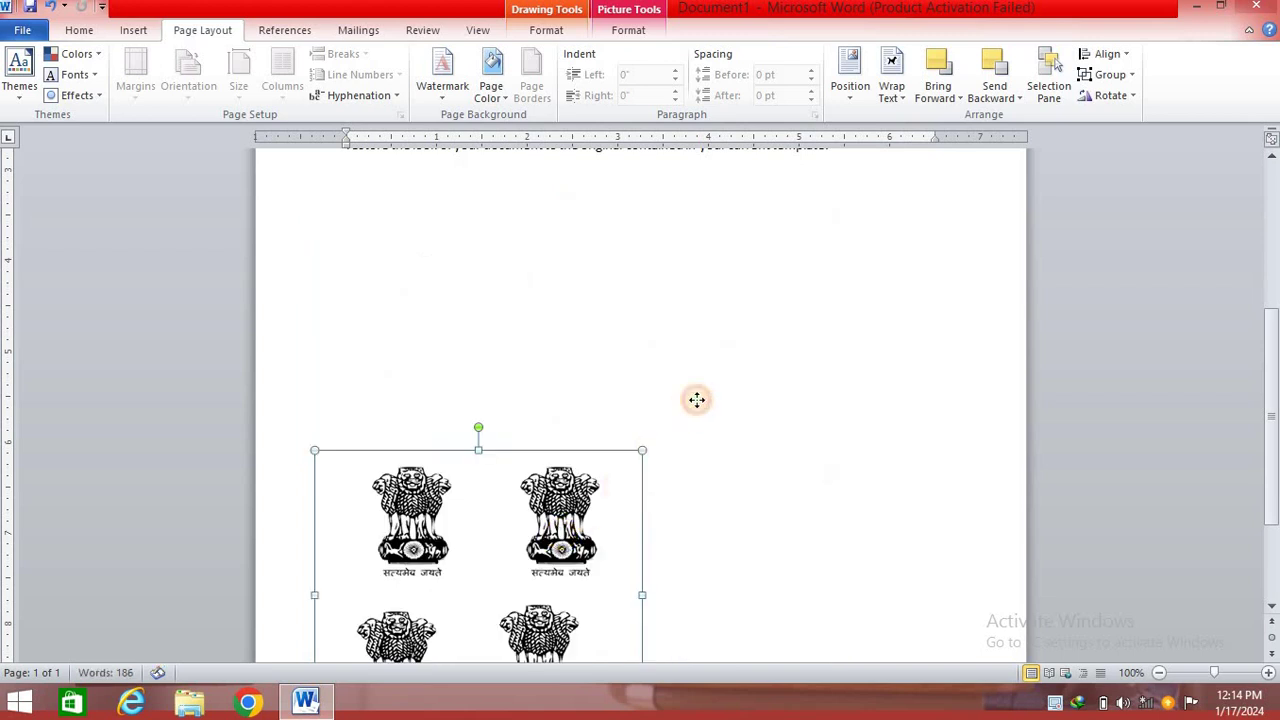
pyautogui.moveTo(635, 502)
pyautogui.mouseDown()
pyautogui.moveTo(793, 347)
pyautogui.moveTo(803, 303)
pyautogui.moveTo(626, 498)
pyautogui.moveTo(703, 270)
pyautogui.moveTo(586, 434)
pyautogui.mouseUp()
pyautogui.moveTo(523, 493); pyautogui.dragTo(549, 360)
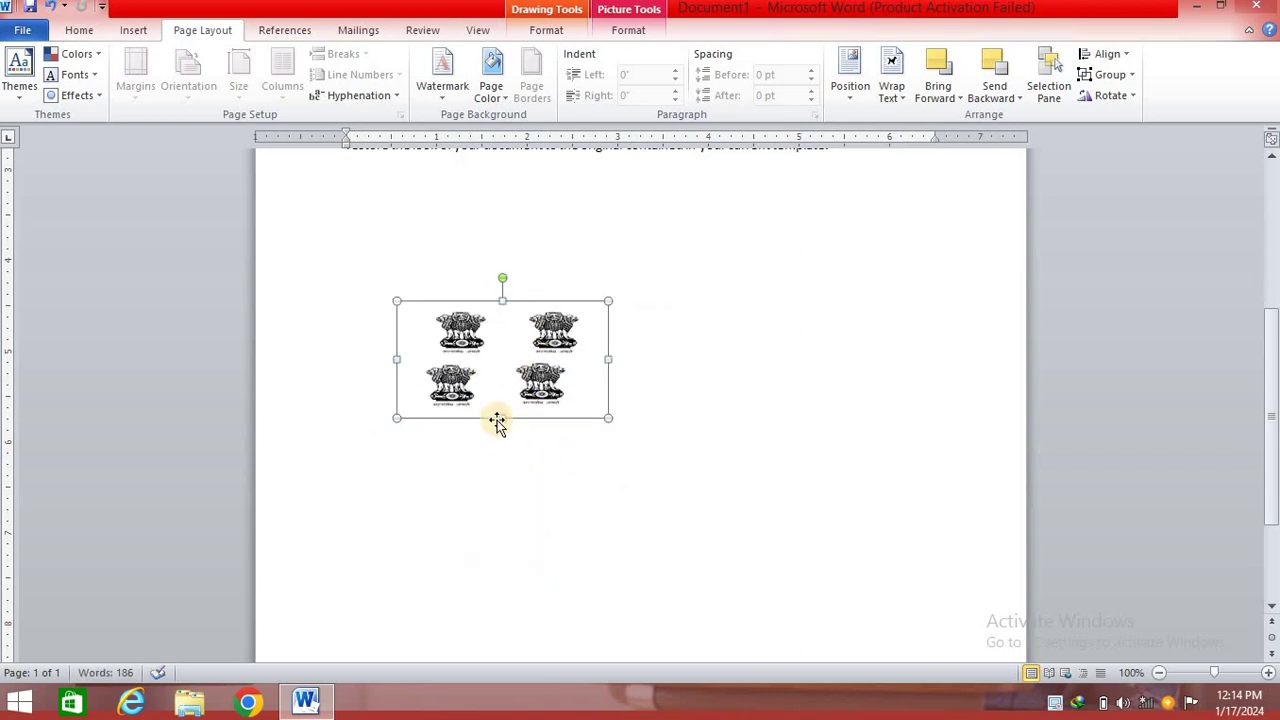
pyautogui.moveTo(497, 447); pyautogui.dragTo(504, 426)
pyautogui.click(503, 525)
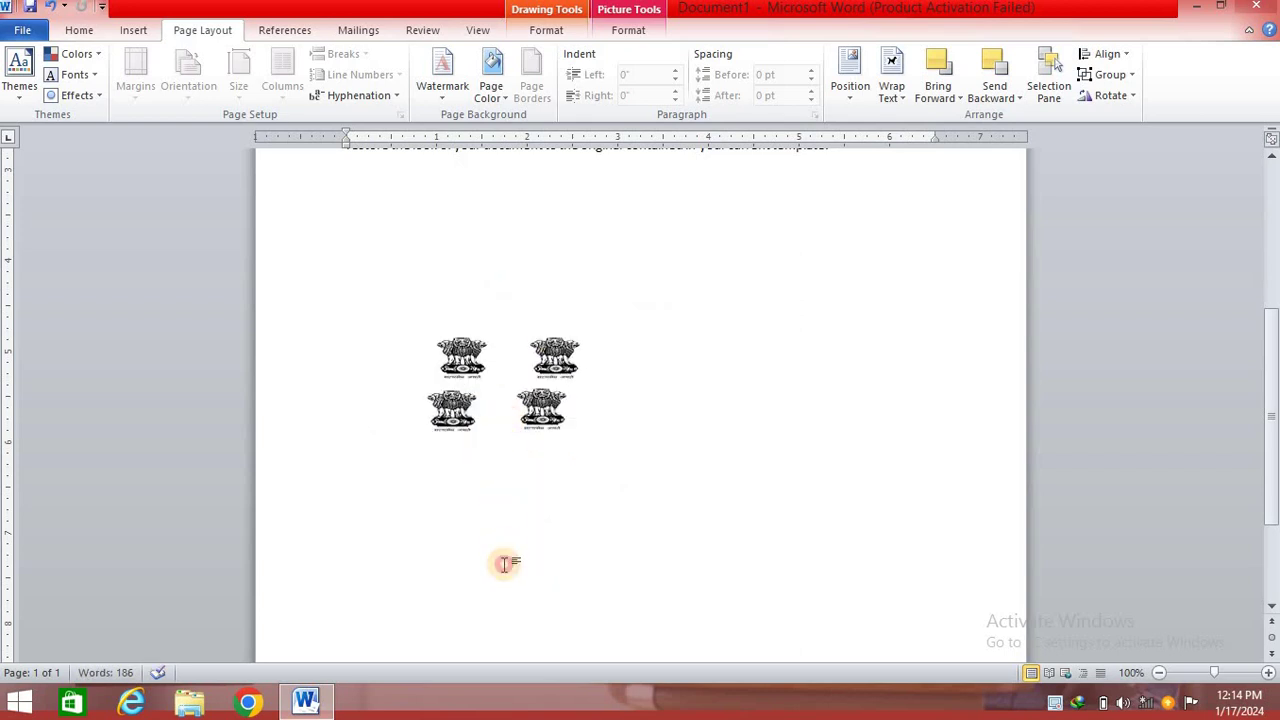
pyautogui.click(519, 437)
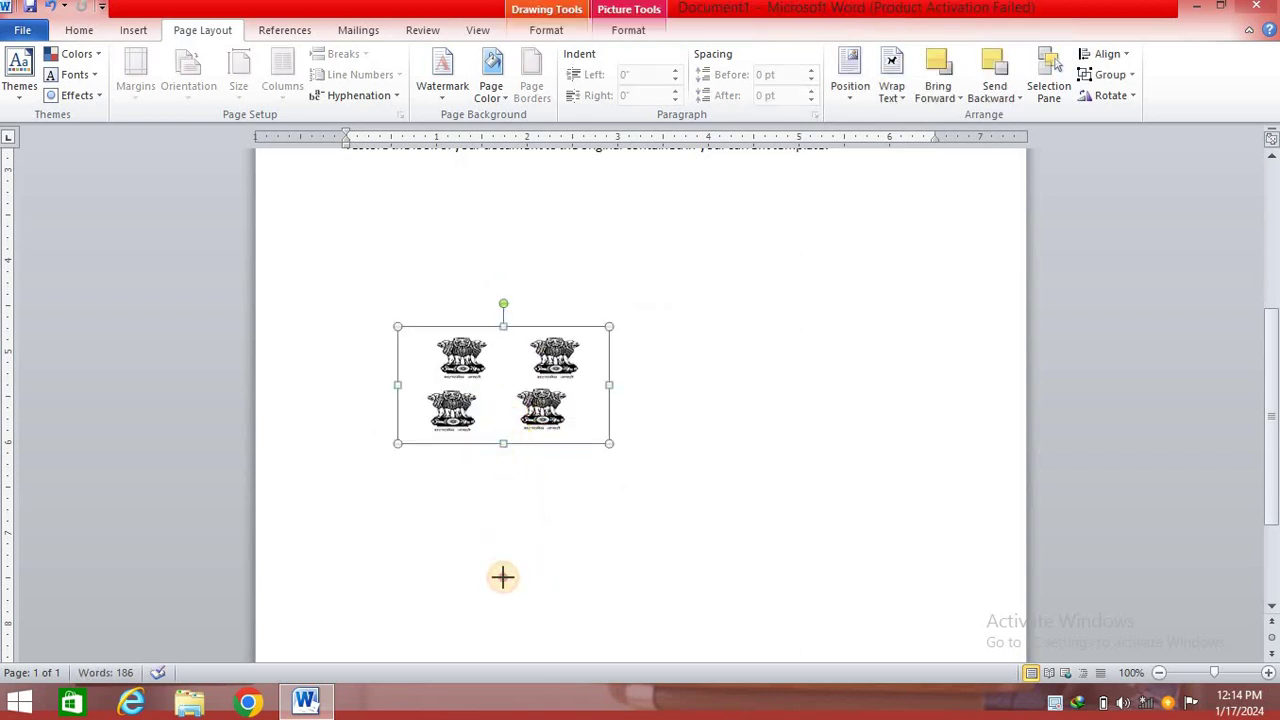
pyautogui.moveTo(505, 446); pyautogui.dragTo(503, 585)
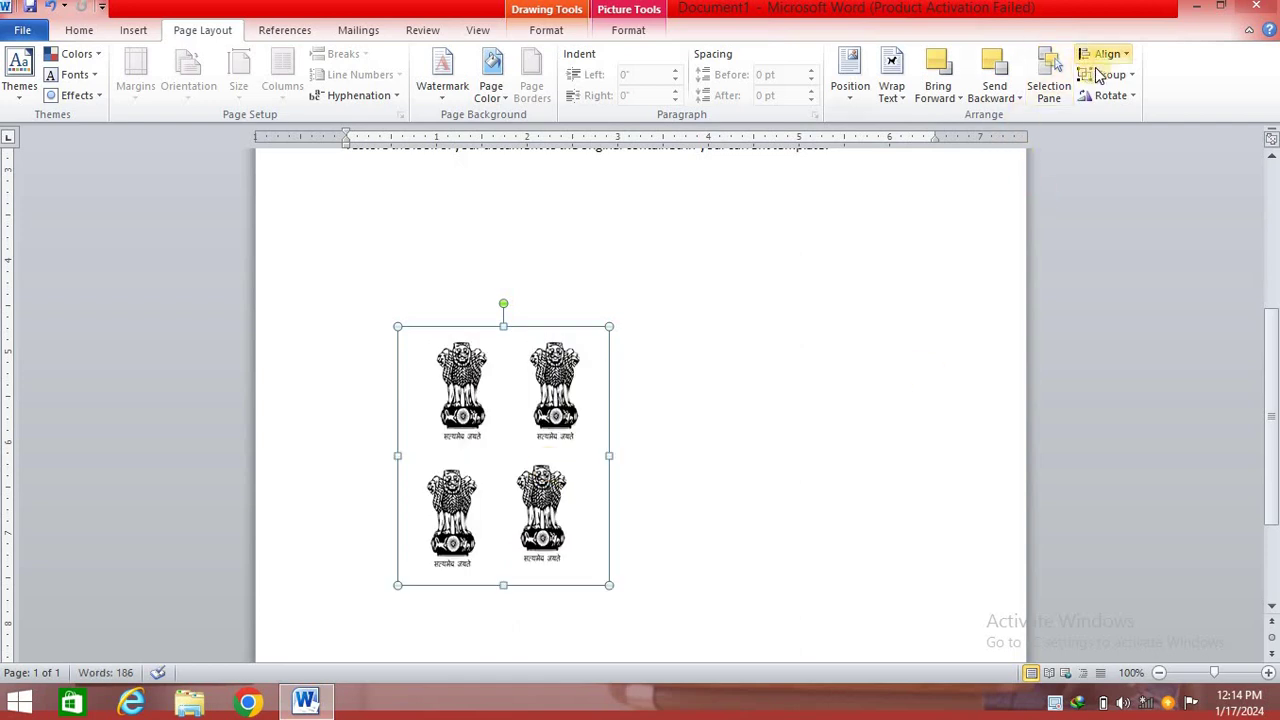
# Ungroup the emblems and drag the top-right copy to the page's right side
pyautogui.click(1100, 75)
pyautogui.click(1132, 118)
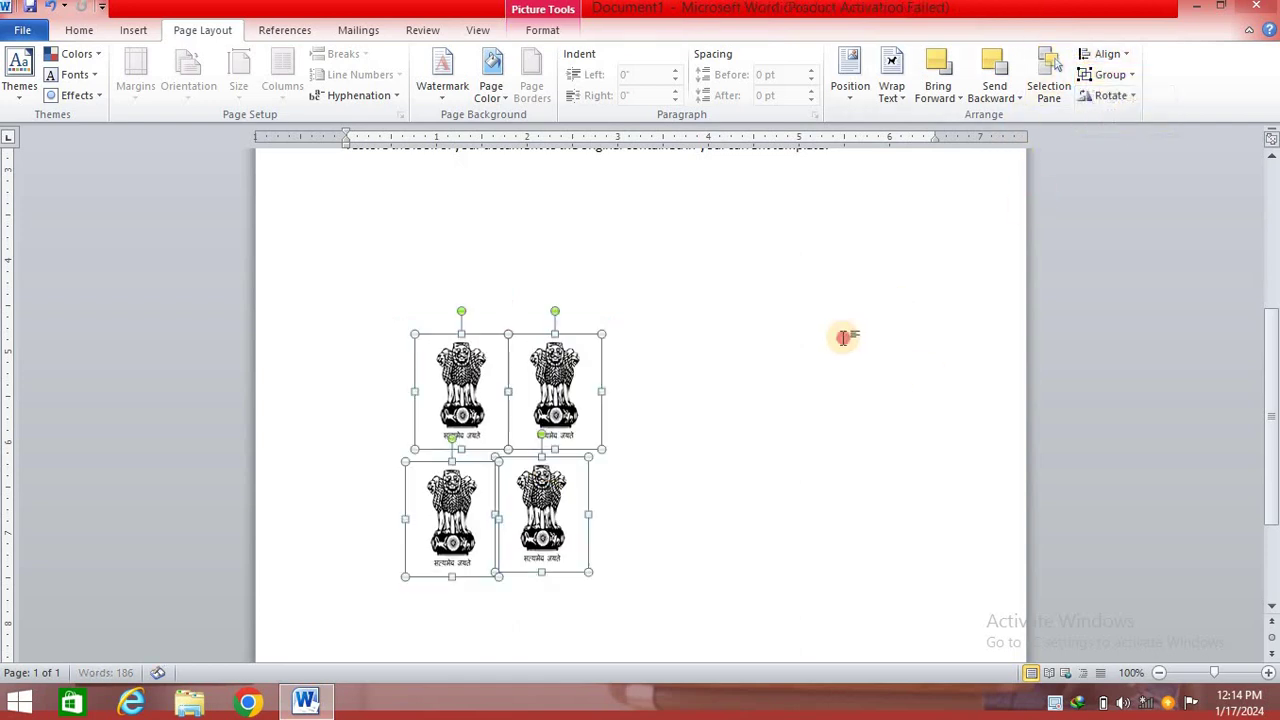
pyautogui.click(843, 338)
pyautogui.moveTo(568, 408); pyautogui.dragTo(856, 337)
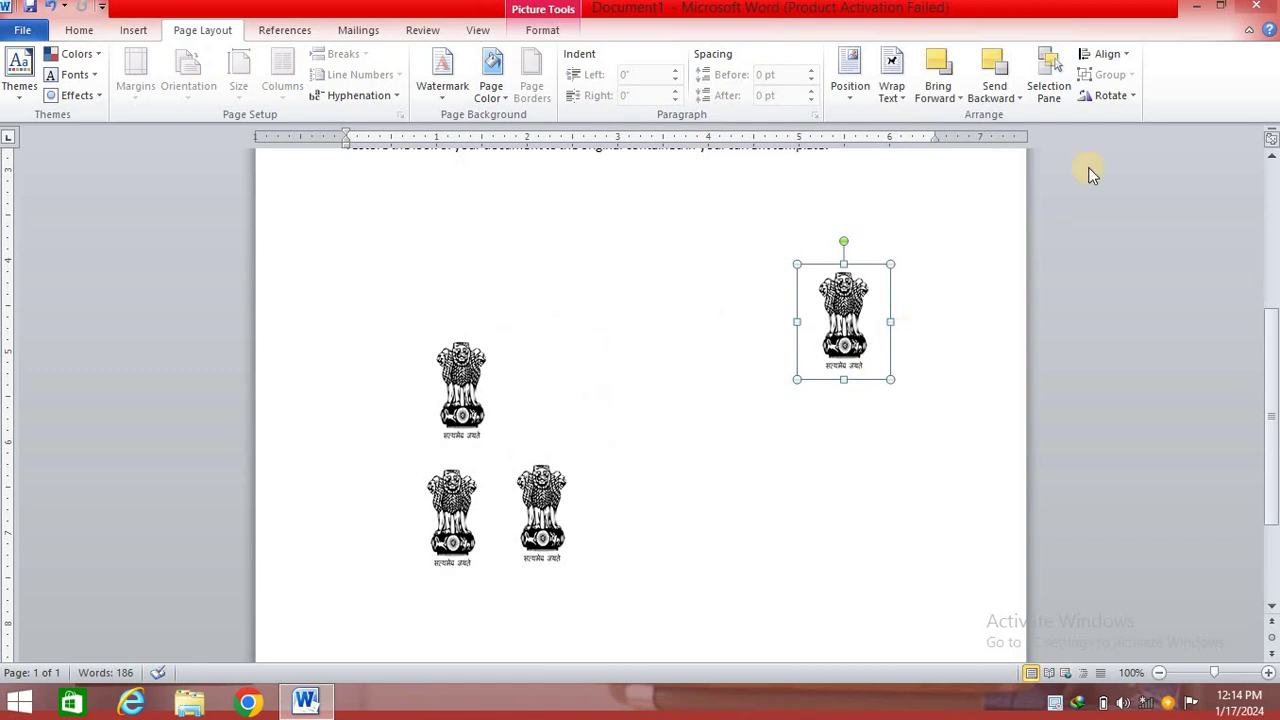
# Open the Rotate menu without applying a rotation, then switch to the Mailings tab
pyautogui.click(1116, 97)
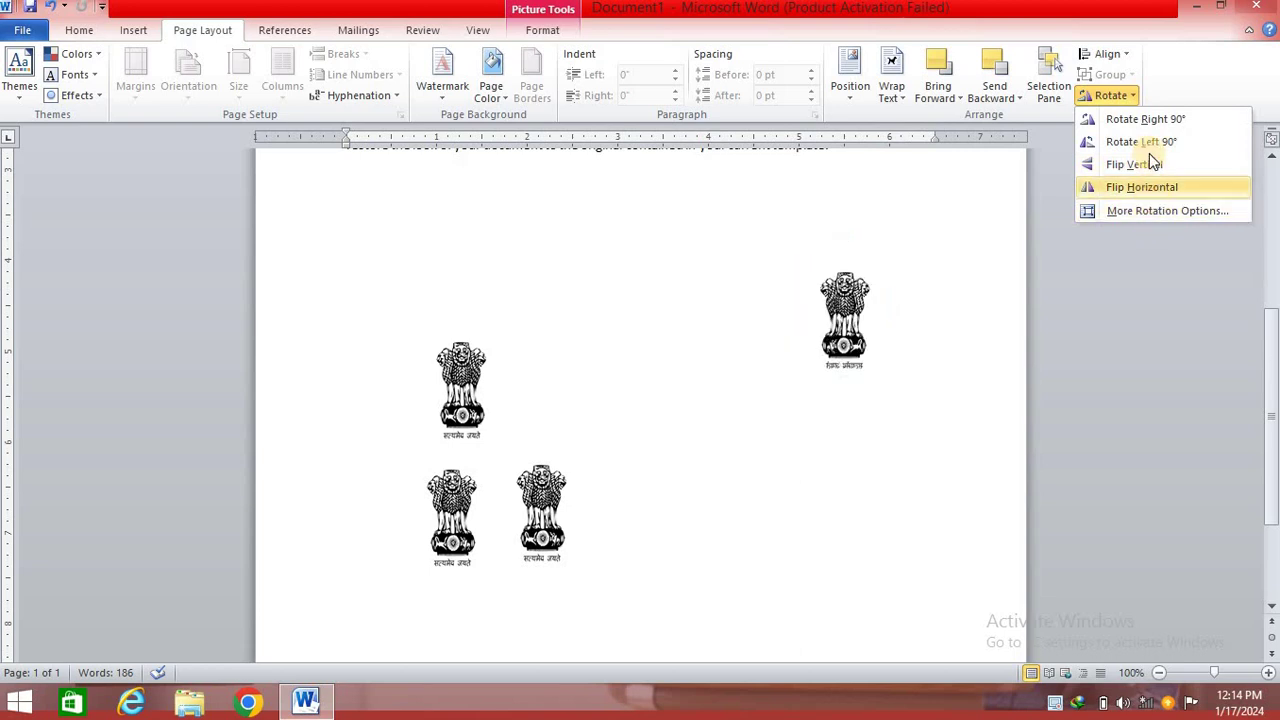
pyautogui.click(747, 269)
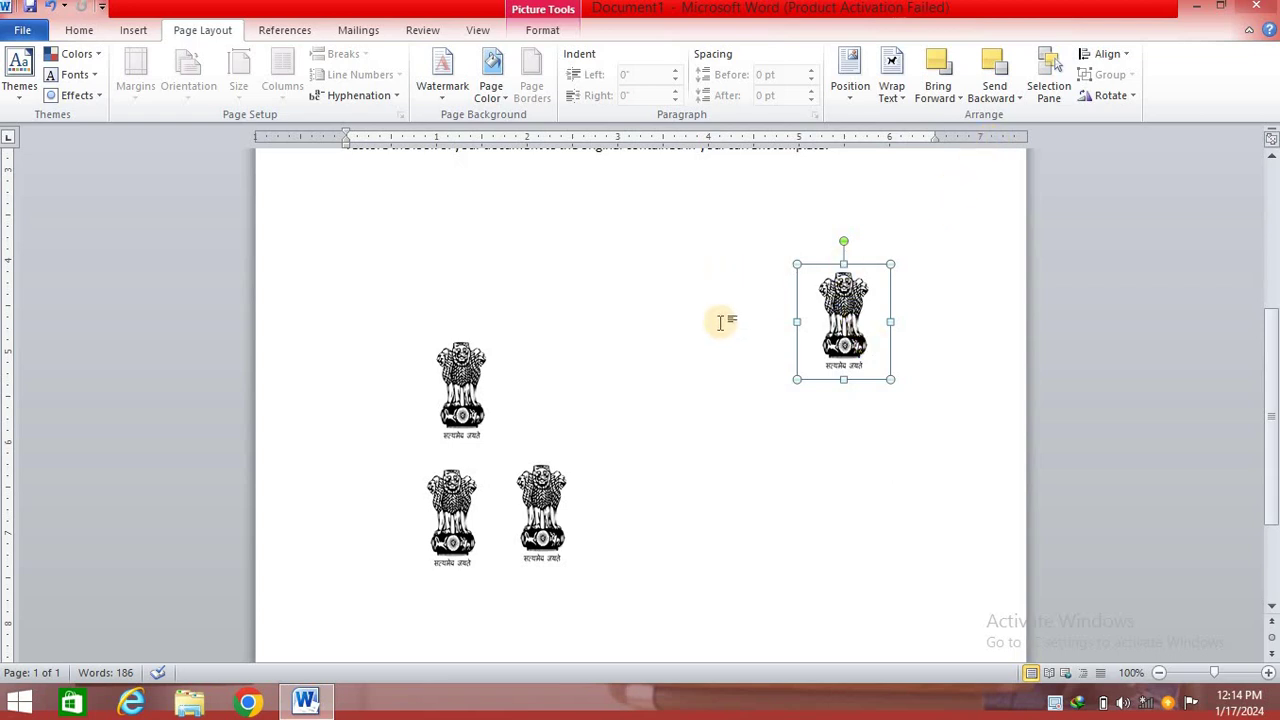
pyautogui.click(362, 30)
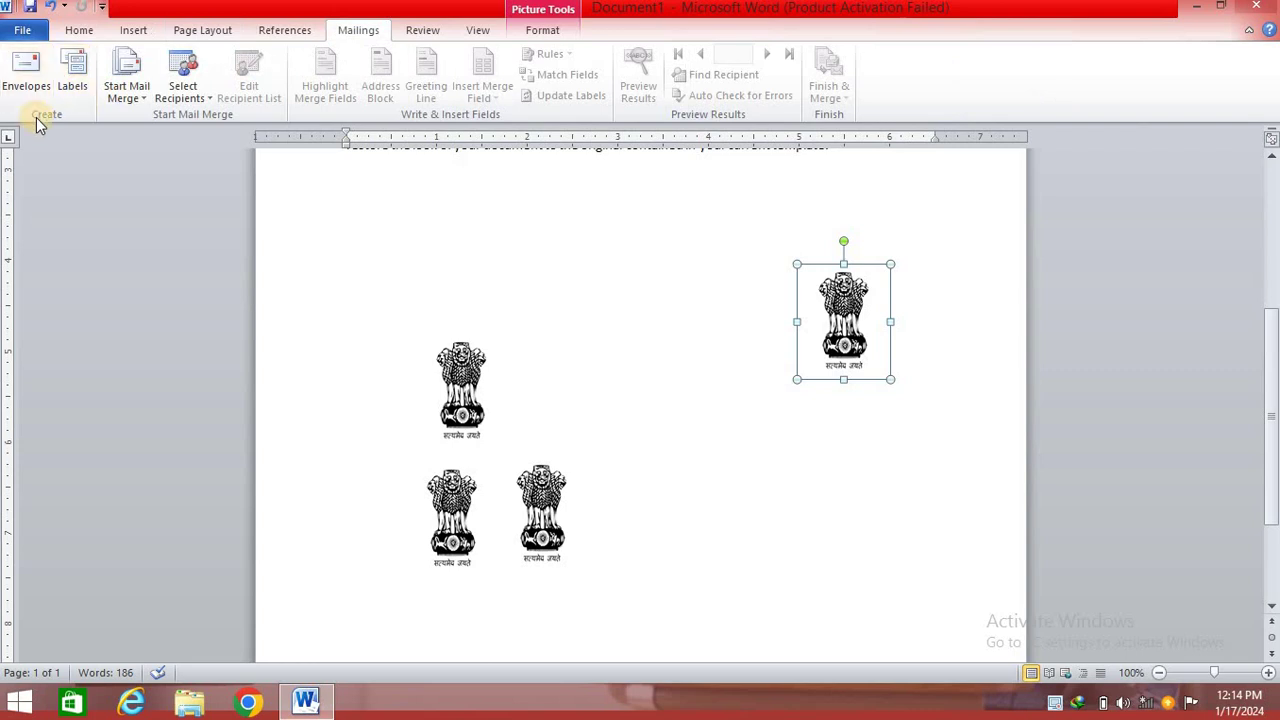